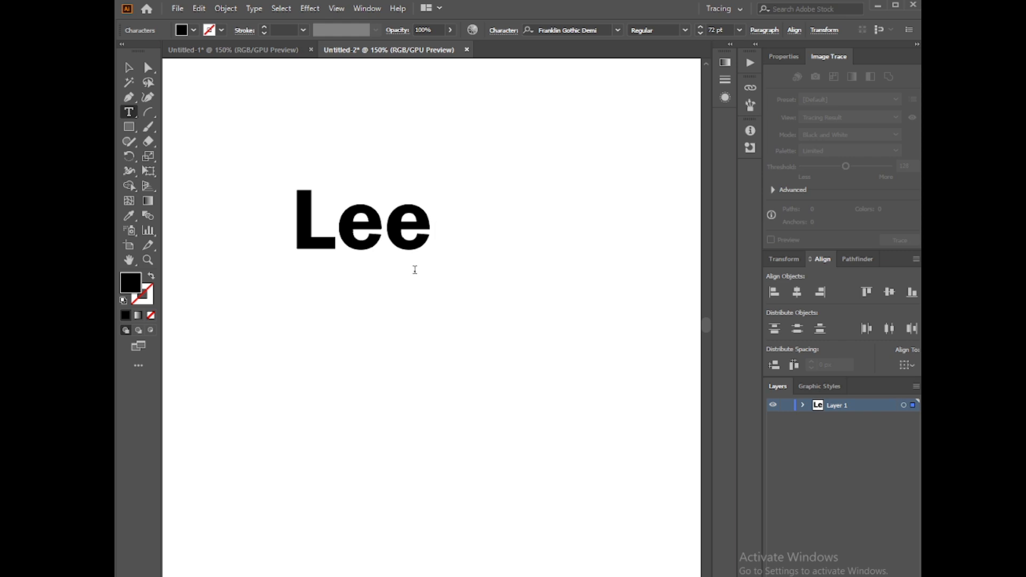
Place a copy of the Leef text below the original, convert the copy to outlines and ungroup its letters.
{"action": "key", "text": "Escape"}
{"action": "left_click_drag", "start_coordinate": [401, 249], "coordinate": [442, 313]}
{"action": "right_click", "coordinate": [483, 292]}
{"action": "left_click", "coordinate": [508, 378]}
{"action": "right_click", "coordinate": [457, 277]}
{"action": "left_click", "coordinate": [481, 392]}
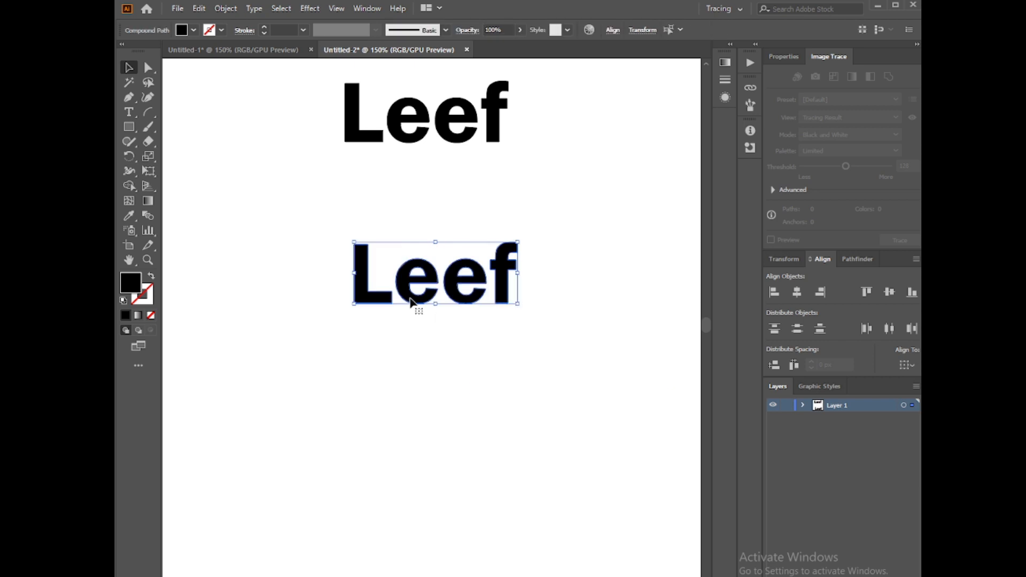
Delete the outlined f, and reflect the last e across the vertical axis so it overlaps the other e.
{"action": "left_click", "coordinate": [500, 276]}
{"action": "key", "text": "Delete"}
{"action": "left_click", "coordinate": [477, 296]}
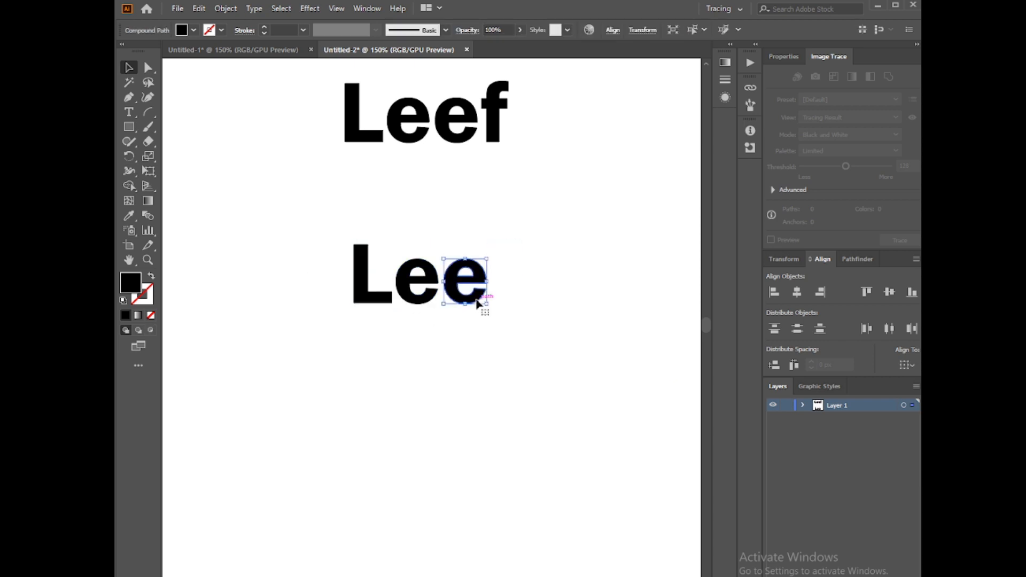
{"action": "right_click", "coordinate": [477, 300]}
{"action": "mouse_move", "coordinate": [513, 425]}
{"action": "left_click", "coordinate": [690, 475]}
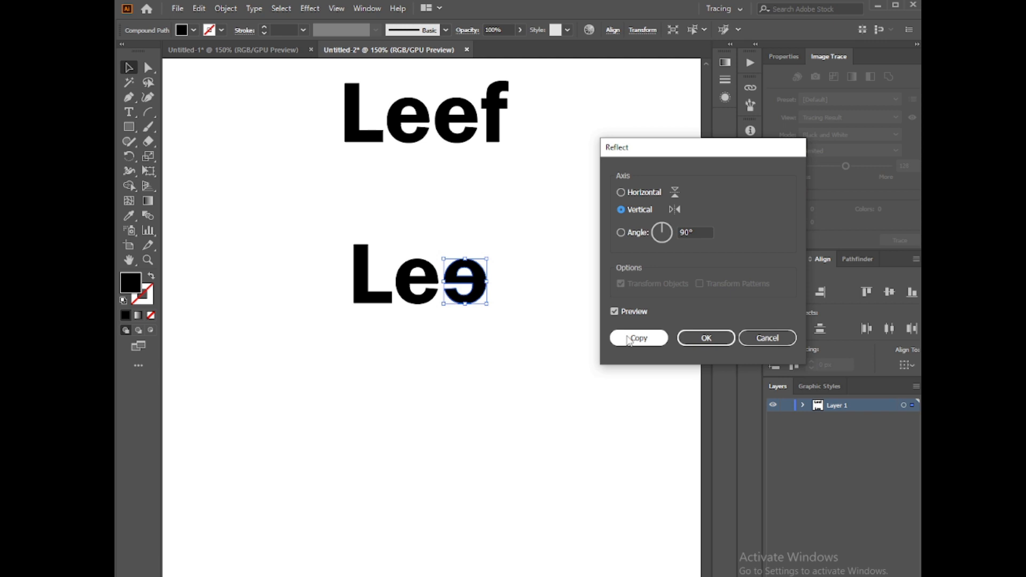
{"action": "left_click", "coordinate": [702, 342]}
{"action": "left_click_drag", "start_coordinate": [453, 283], "coordinate": [444, 283]}
Reflect a copy of the L across the horizontal axis and place it at the end of the word.
{"action": "left_click", "coordinate": [374, 292]}
{"action": "right_click", "coordinate": [376, 294]}
{"action": "mouse_move", "coordinate": [421, 422]}
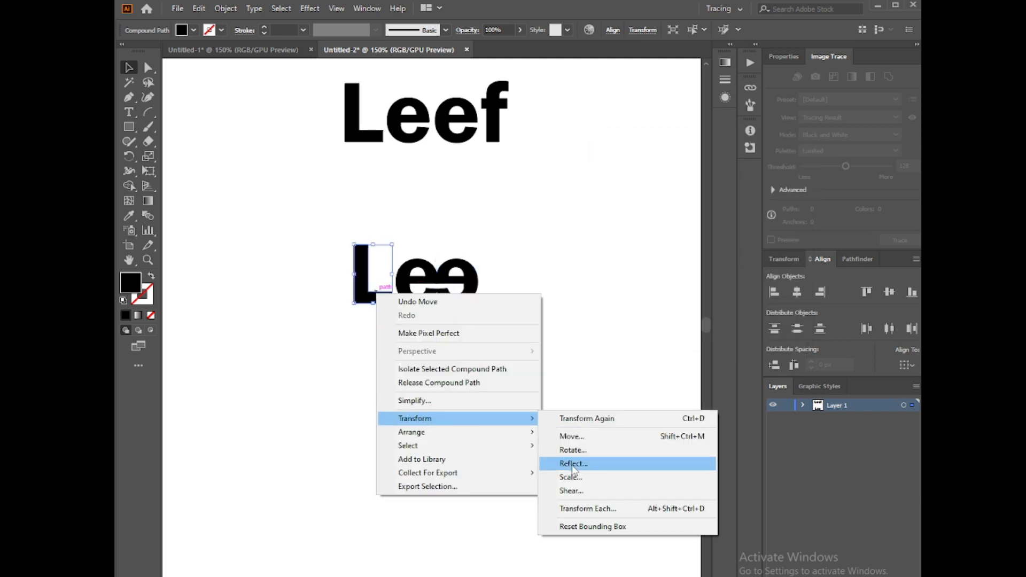
{"action": "left_click", "coordinate": [576, 468]}
{"action": "left_click", "coordinate": [630, 193]}
{"action": "left_click", "coordinate": [637, 345]}
{"action": "left_click_drag", "start_coordinate": [360, 284], "coordinate": [488, 289]}
Move the outlined letters up beneath the original word and merge the two overlapping e shapes with Shape Builder.
{"action": "left_click_drag", "start_coordinate": [278, 292], "coordinate": [546, 309]}
{"action": "left_click_drag", "start_coordinate": [447, 280], "coordinate": [442, 222]}
{"action": "left_click", "coordinate": [129, 185]}
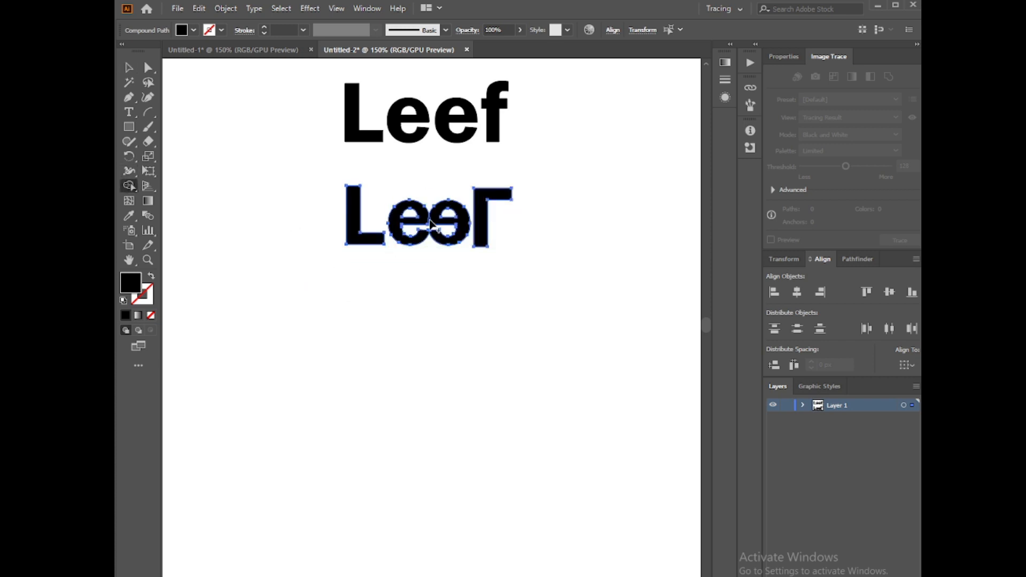
{"action": "left_click_drag", "start_coordinate": [418, 221], "coordinate": [445, 221]}
{"action": "left_click", "coordinate": [131, 101]}
{"action": "left_click", "coordinate": [129, 68]}
{"action": "left_click", "coordinate": [182, 138]}
Draw a closed, pointed leaf shape with curved sides below the lettering using the Pen tool.
{"action": "left_click", "coordinate": [131, 112]}
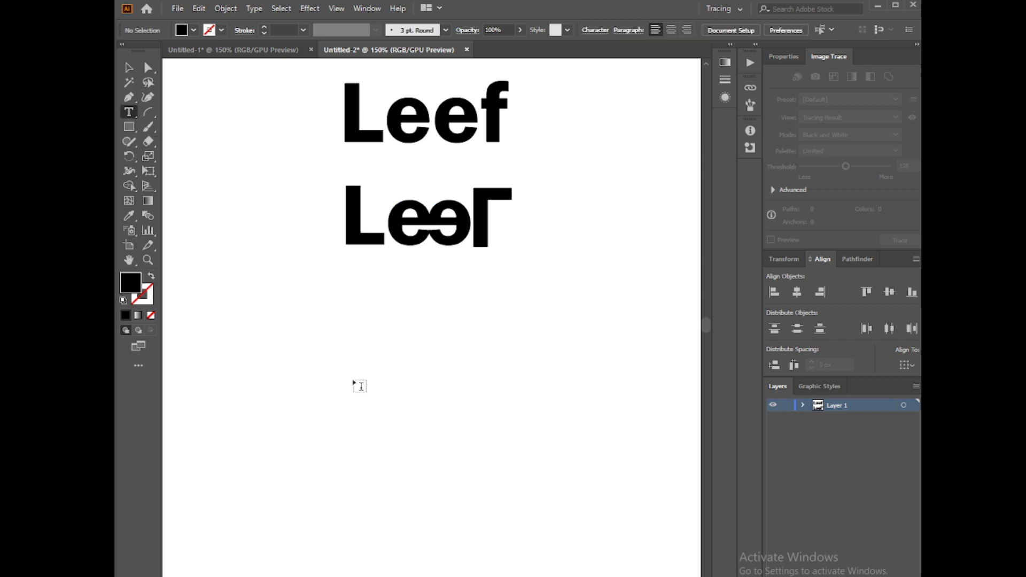
{"action": "key", "text": "p"}
{"action": "left_click", "coordinate": [395, 377]}
{"action": "left_click_drag", "start_coordinate": [444, 326], "coordinate": [512, 319]}
{"action": "left_click_drag", "start_coordinate": [395, 377], "coordinate": [361, 371]}
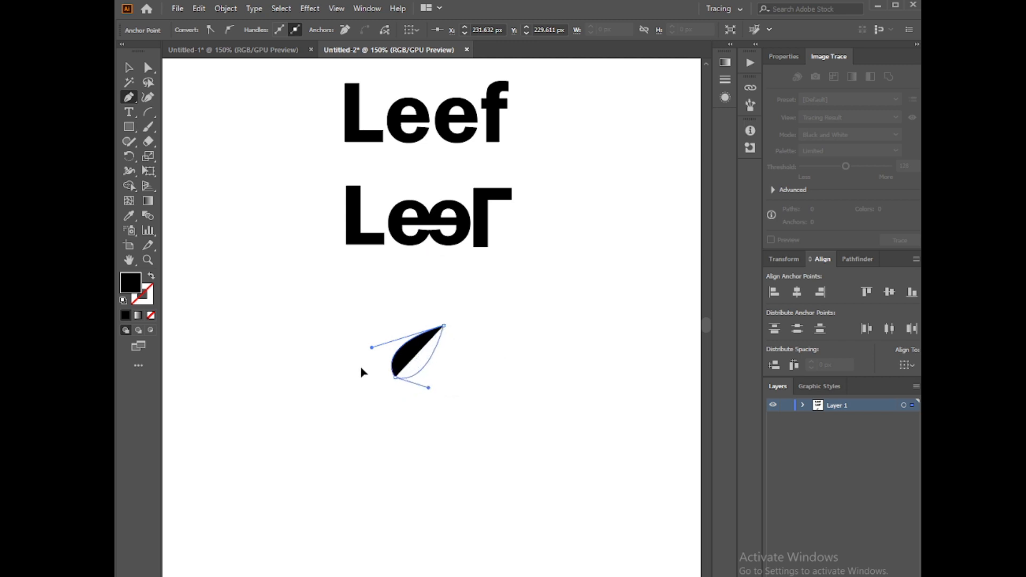
Give the leaf no fill and a 0.5 pt stroke, and bend its outline into a curved tip.
{"action": "left_click", "coordinate": [150, 315]}
{"action": "left_click", "coordinate": [129, 67]}
{"action": "left_click", "coordinate": [263, 27]}
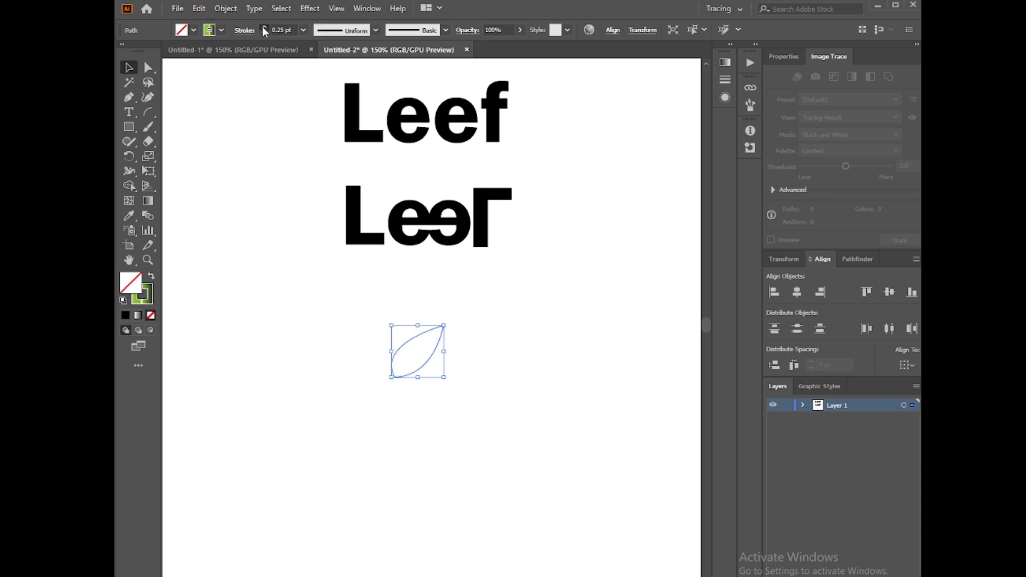
{"action": "left_click", "coordinate": [149, 98]}
{"action": "left_click_drag", "start_coordinate": [442, 331], "coordinate": [417, 371]}
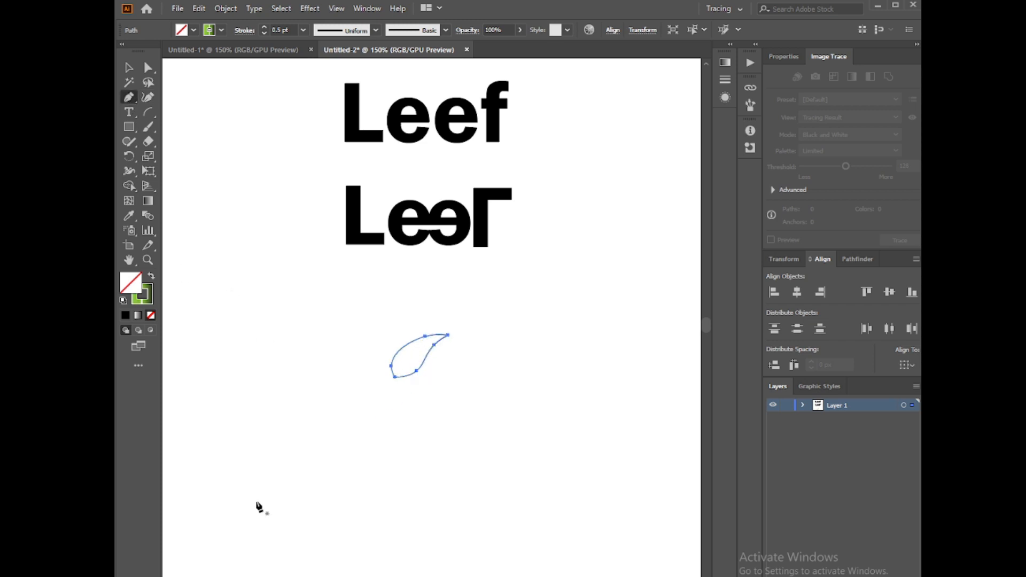
Draw a narrow closed midrib running from the leaf's tip down through its base into a short stem.
{"action": "left_click", "coordinate": [391, 400]}
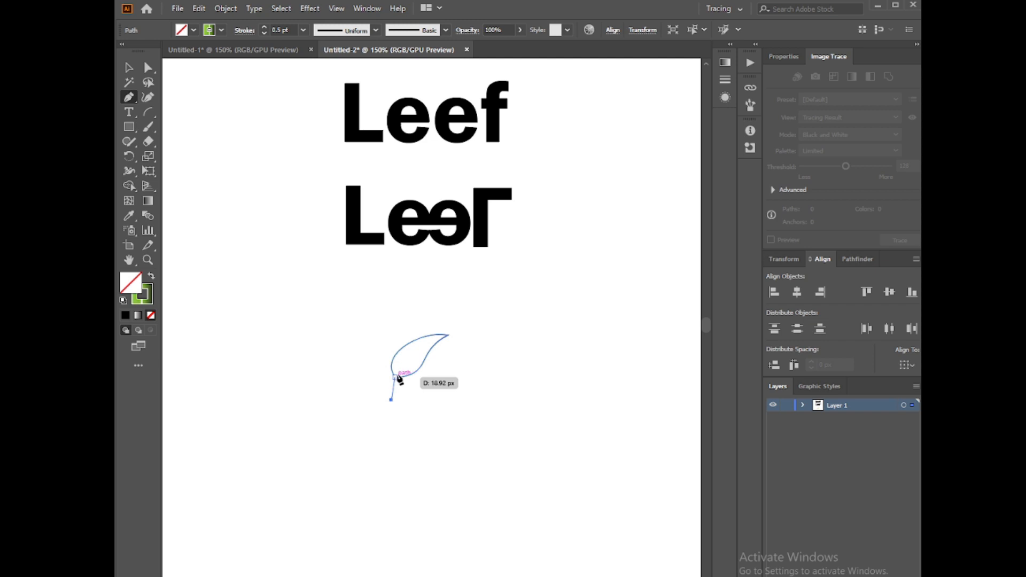
{"action": "left_click", "coordinate": [395, 377]}
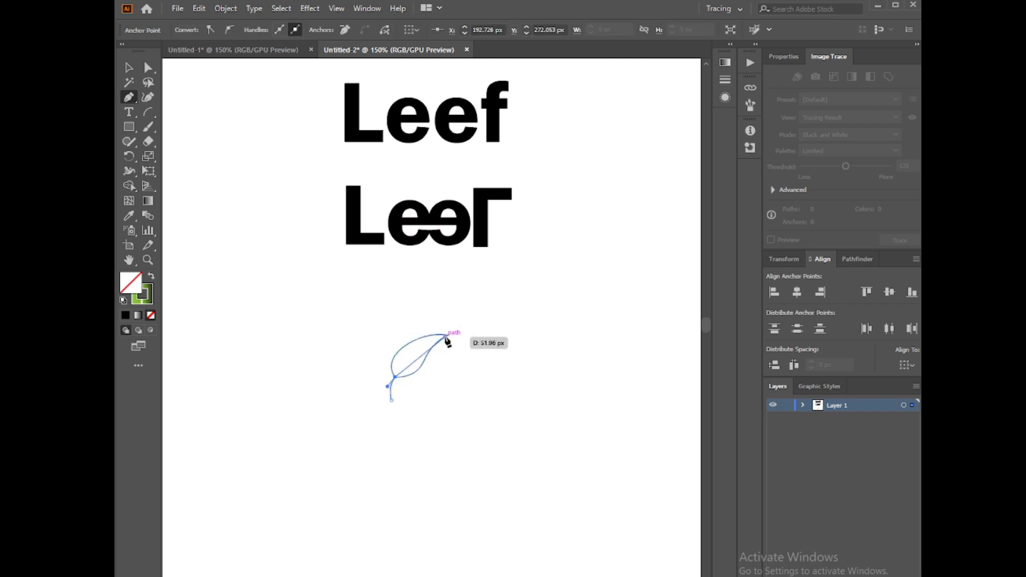
{"action": "left_click_drag", "start_coordinate": [447, 335], "coordinate": [484, 324]}
{"action": "left_click", "coordinate": [446, 335]}
{"action": "left_click", "coordinate": [404, 378]}
{"action": "left_click_drag", "start_coordinate": [404, 380], "coordinate": [395, 401]}
{"action": "left_click", "coordinate": [400, 378]}
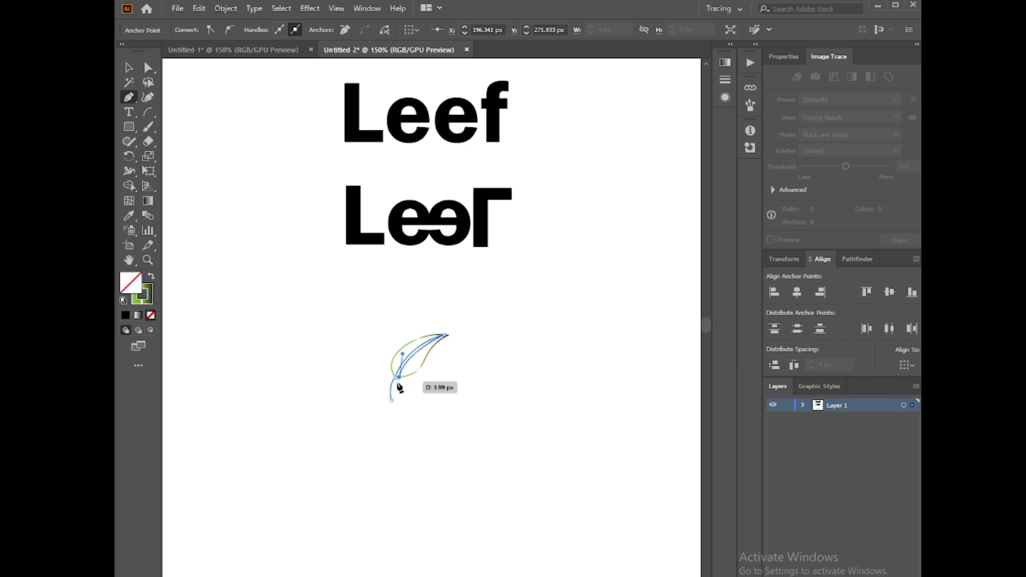
{"action": "mouse_move", "coordinate": [396, 401]}
{"action": "left_mouse_down"}
{"action": "mouse_move", "coordinate": [406, 417]}
{"action": "mouse_move", "coordinate": [393, 399]}
{"action": "left_mouse_up"}
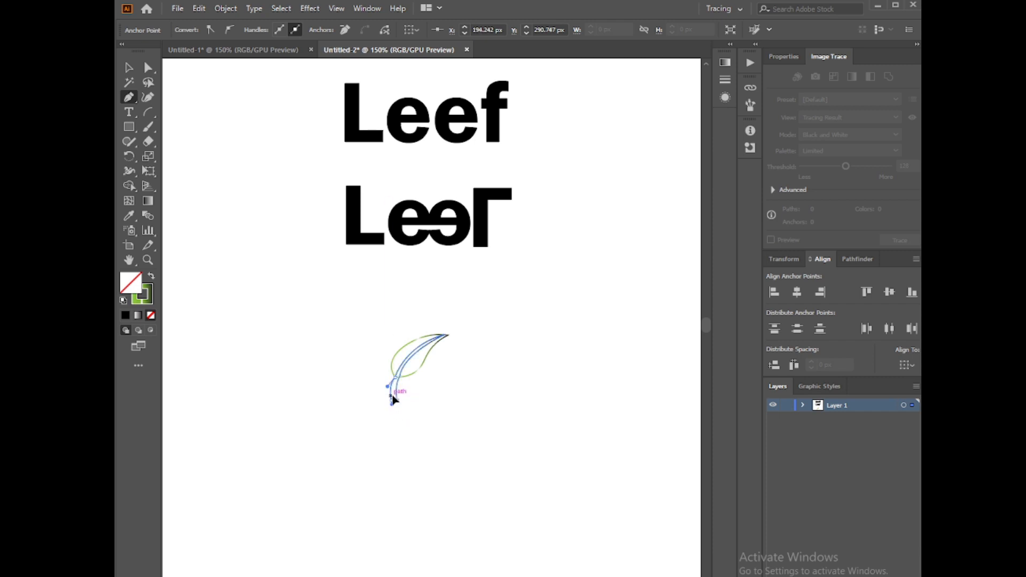
Refine the midrib's curves at the leaf's tip and along the stem with the Curvature tool.
{"action": "left_click", "coordinate": [148, 97]}
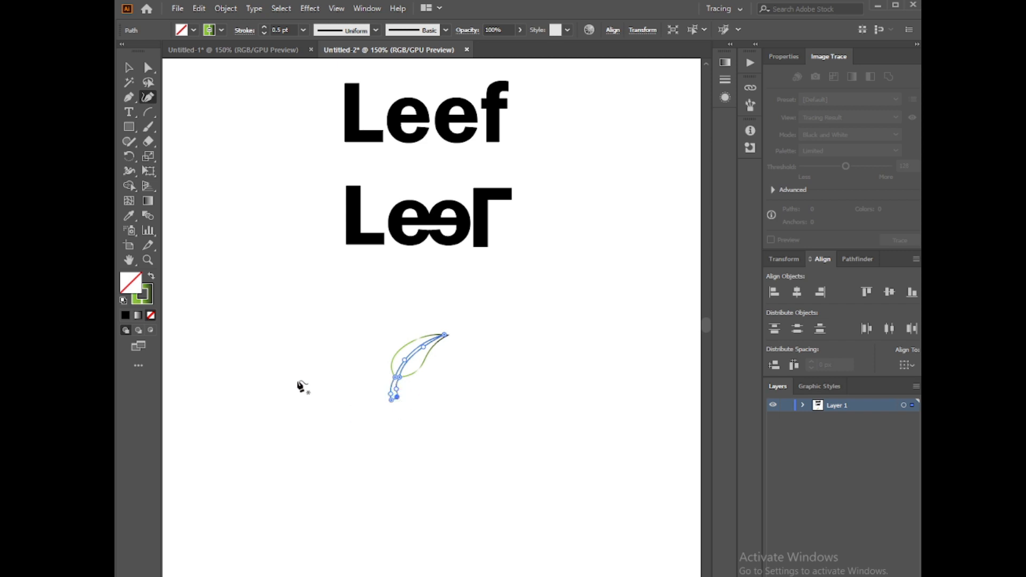
{"action": "left_click", "coordinate": [444, 337]}
{"action": "left_click", "coordinate": [128, 67]}
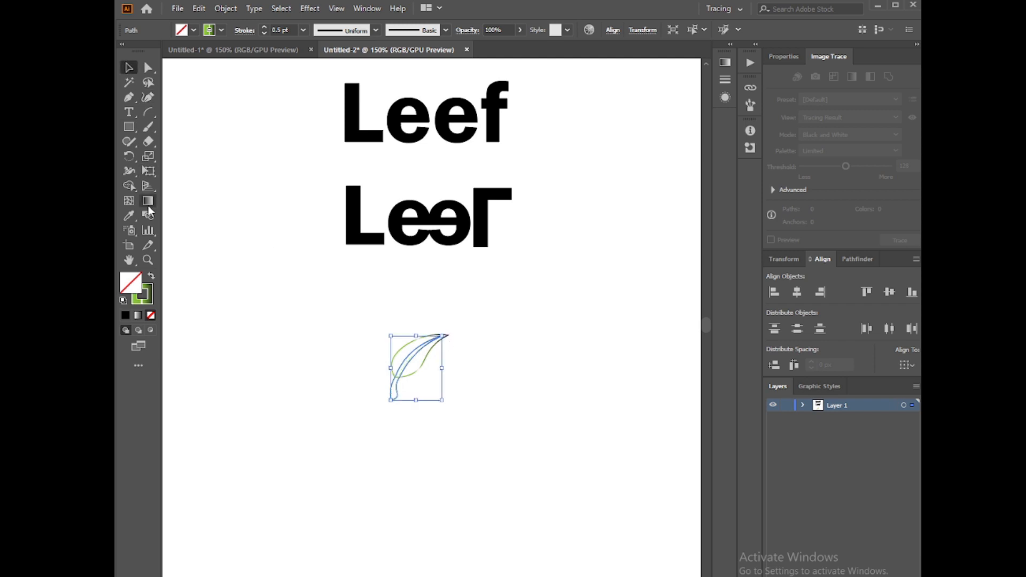
{"action": "left_click", "coordinate": [148, 97]}
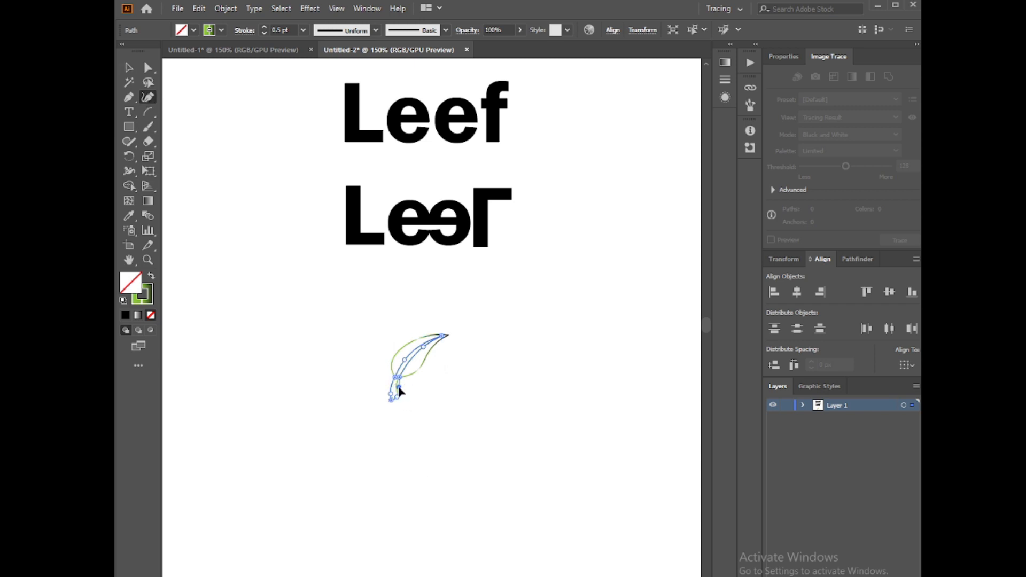
Draw small arc-shaped side veins on both sides of the leaf's midrib.
{"action": "left_click", "coordinate": [147, 112]}
{"action": "key", "text": "Escape"}
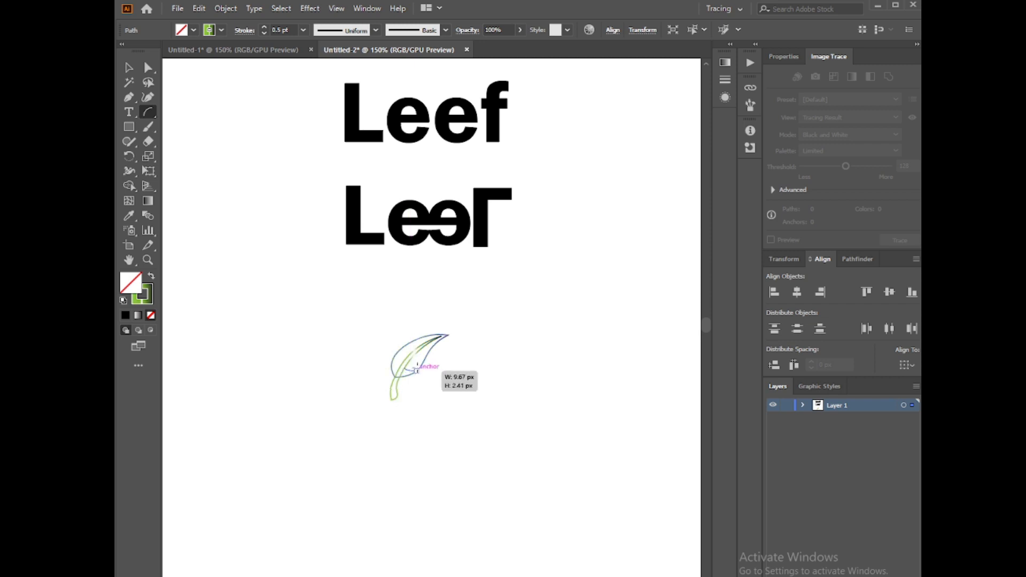
{"action": "mouse_move", "coordinate": [412, 373]}
{"action": "left_mouse_down"}
{"action": "mouse_move", "coordinate": [402, 350]}
{"action": "mouse_move", "coordinate": [420, 361]}
{"action": "mouse_move", "coordinate": [414, 341]}
{"action": "mouse_move", "coordinate": [391, 368]}
{"action": "left_mouse_up"}
{"action": "key", "text": "v"}
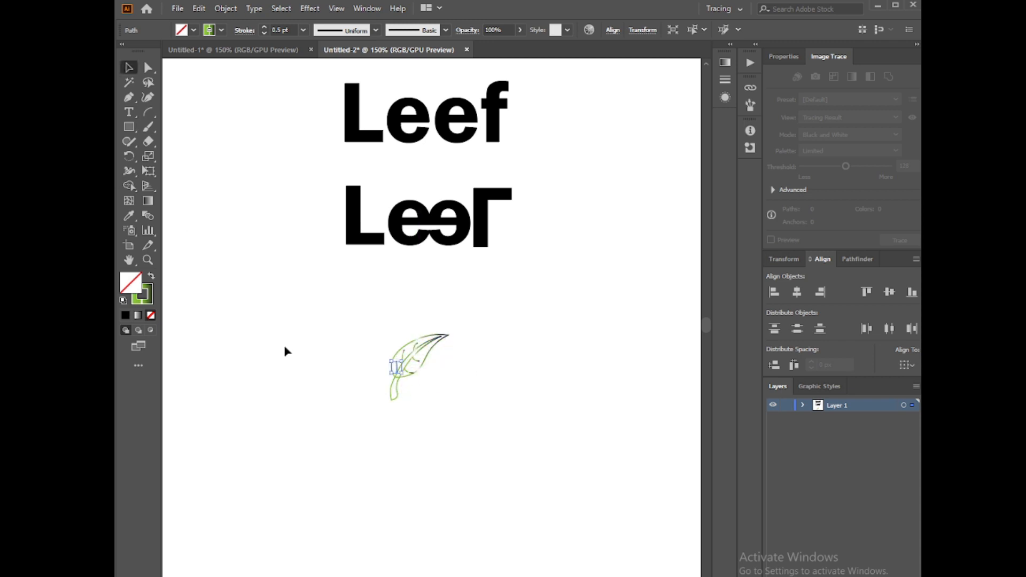
{"action": "left_click", "coordinate": [148, 97]}
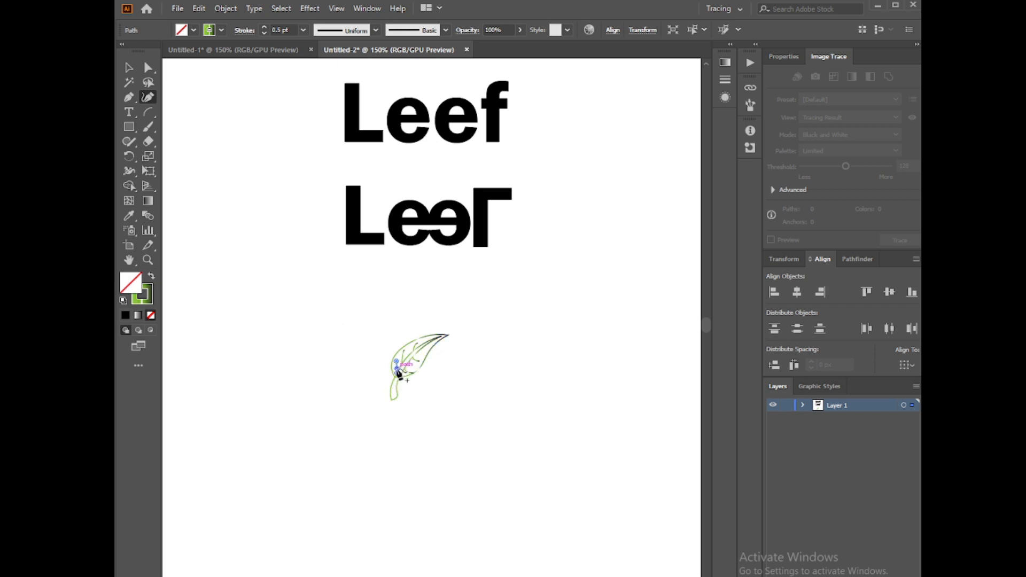
{"action": "key", "text": "v"}
Fill all the leaf's parts with a green-to-black linear gradient, adding a second green stop at about 77%.
{"action": "left_click", "coordinate": [394, 459]}
{"action": "left_click", "coordinate": [392, 369]}
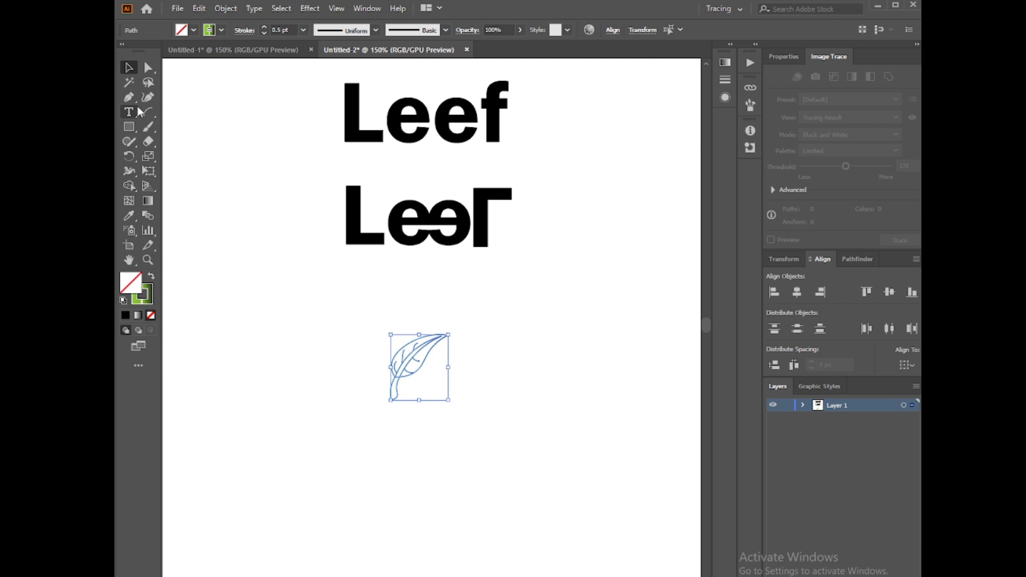
{"action": "left_click", "coordinate": [193, 30]}
{"action": "left_click", "coordinate": [140, 316]}
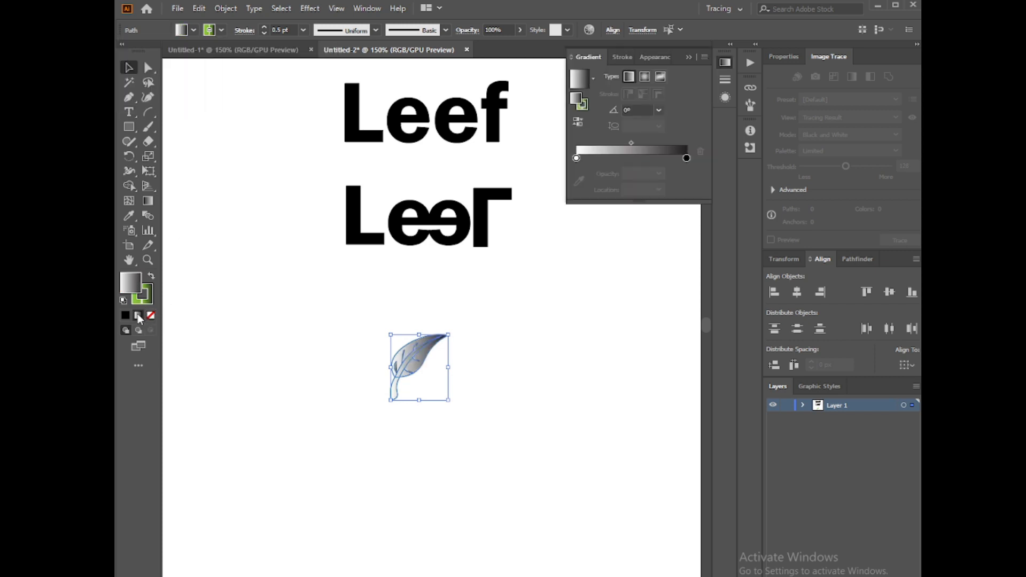
{"action": "double_click", "coordinate": [576, 158]}
{"action": "left_click", "coordinate": [675, 197]}
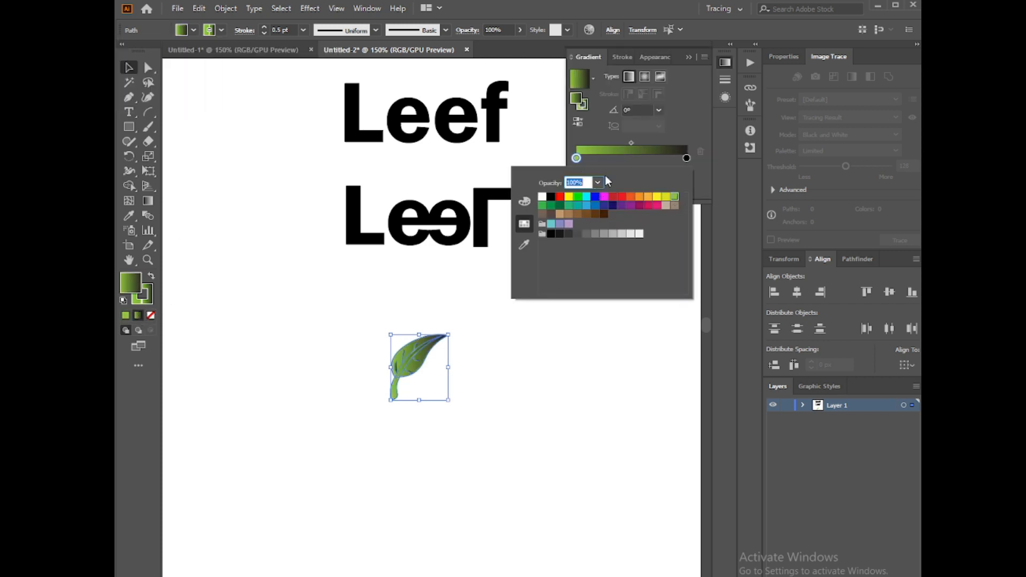
{"action": "left_click", "coordinate": [578, 156]}
{"action": "left_click_drag", "start_coordinate": [587, 157], "coordinate": [667, 161]}
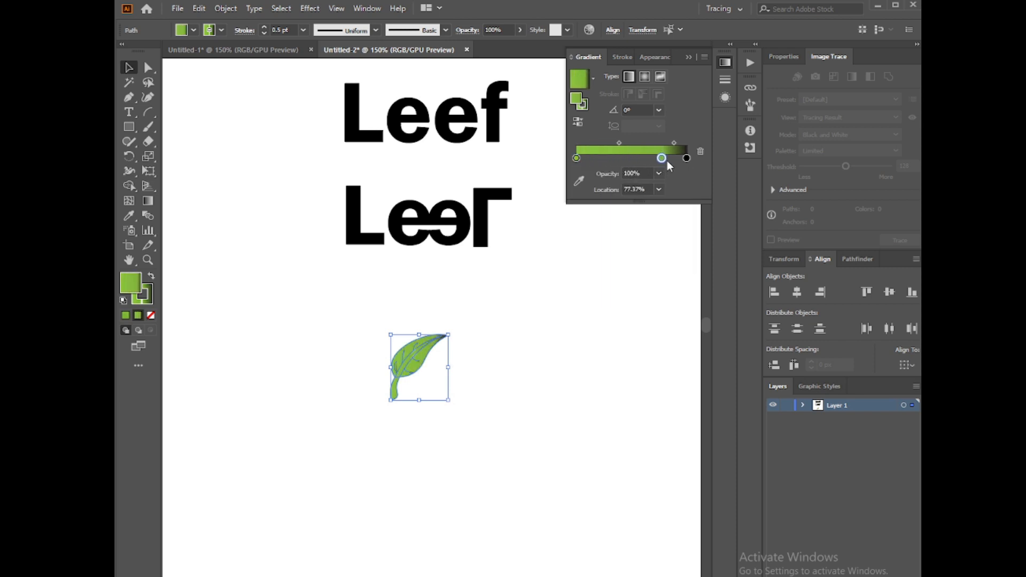
Thicken the leaf's strokes, bringing the midrib's stroke weight to 0.75 pt.
{"action": "left_click", "coordinate": [182, 241]}
{"action": "mouse_move", "coordinate": [466, 364]}
{"action": "left_mouse_down"}
{"action": "mouse_move", "coordinate": [378, 374]}
{"action": "mouse_move", "coordinate": [428, 415]}
{"action": "left_mouse_up"}
{"action": "left_click", "coordinate": [262, 27]}
{"action": "left_click", "coordinate": [269, 229]}
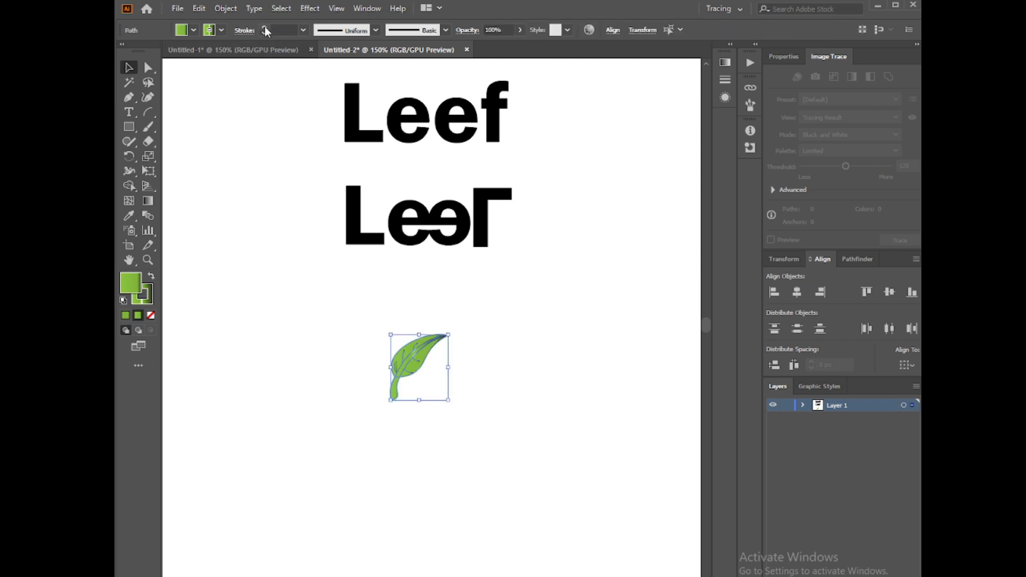
{"action": "left_click", "coordinate": [275, 201]}
{"action": "left_click", "coordinate": [396, 388]}
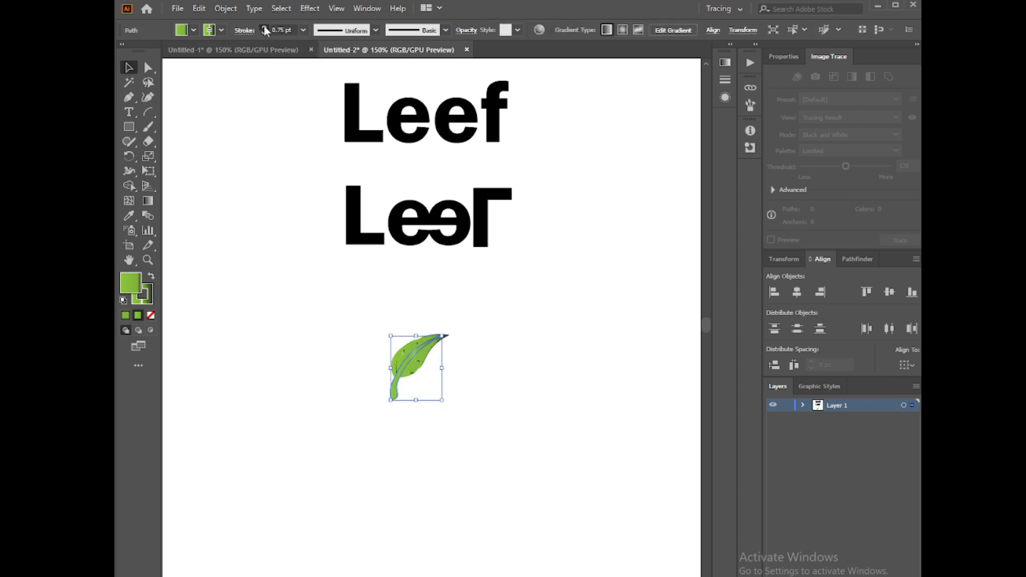
Group all the leaf's parts, then scale the group down and place it beside the word's last letter.
{"action": "left_click_drag", "start_coordinate": [366, 344], "coordinate": [438, 408]}
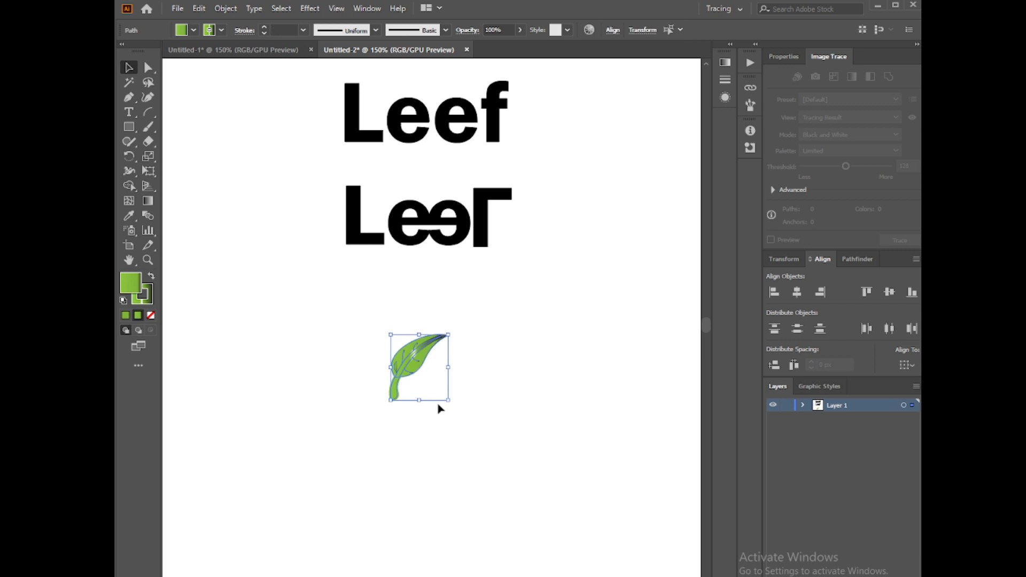
{"action": "right_click", "coordinate": [409, 378]}
{"action": "mouse_move", "coordinate": [461, 316]}
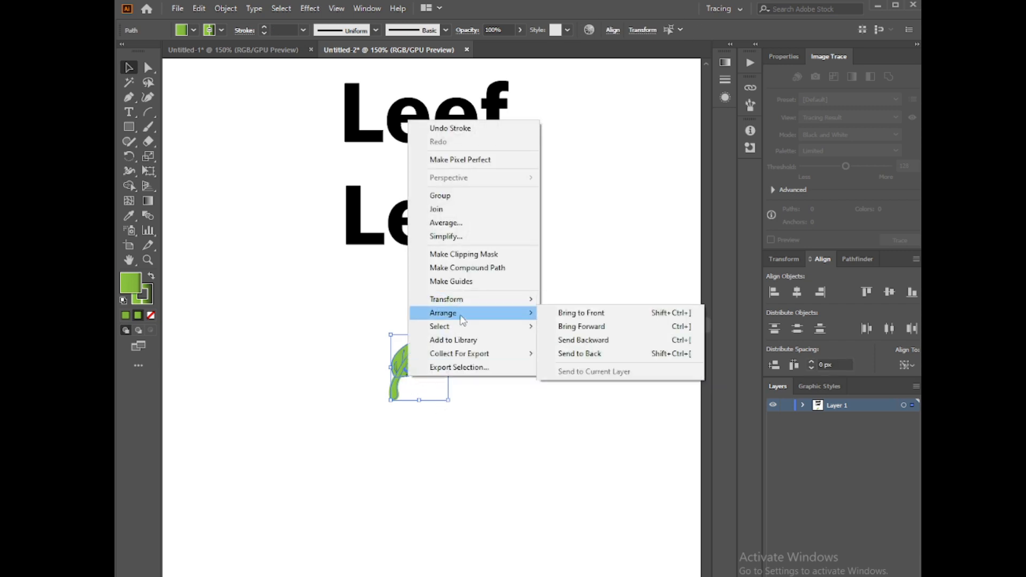
{"action": "left_click", "coordinate": [440, 195]}
{"action": "left_click_drag", "start_coordinate": [419, 382], "coordinate": [521, 275]}
{"action": "left_click_drag", "start_coordinate": [497, 251], "coordinate": [517, 257]}
Fill the outlined lettering with the green-to-black gradient, adding a white highlight at about 47% and a -45° angle.
{"action": "left_click_drag", "start_coordinate": [516, 241], "coordinate": [287, 178]}
{"action": "left_click", "coordinate": [138, 316]}
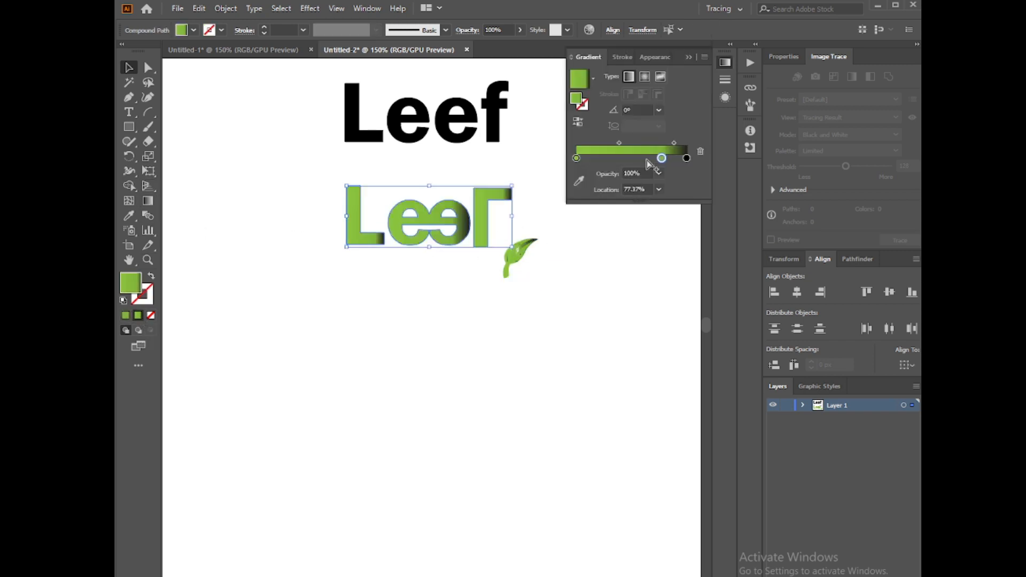
{"action": "left_click_drag", "start_coordinate": [658, 159], "coordinate": [630, 159]}
{"action": "double_click", "coordinate": [629, 158]}
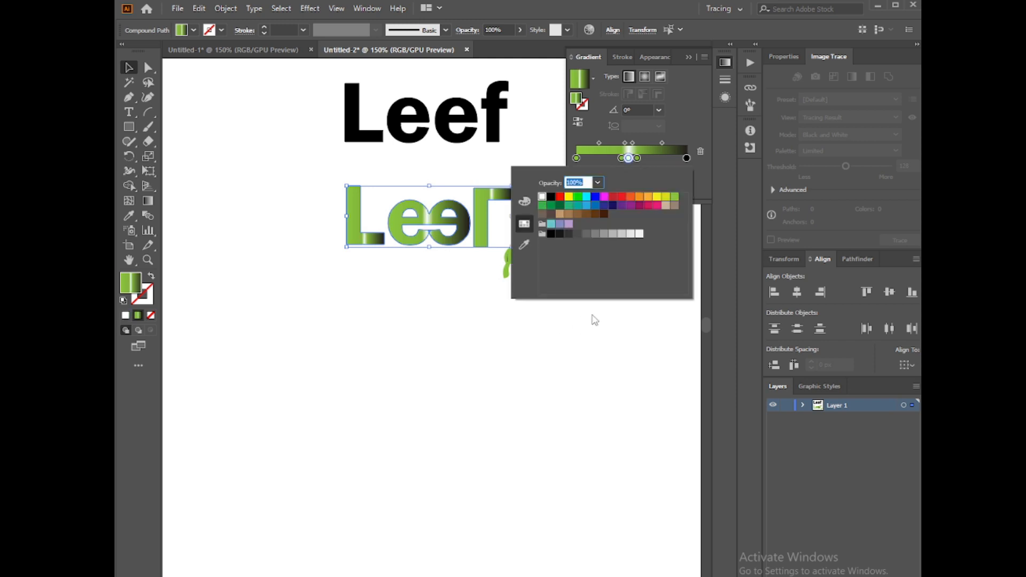
{"action": "left_click", "coordinate": [659, 110]}
{"action": "left_click", "coordinate": [678, 267]}
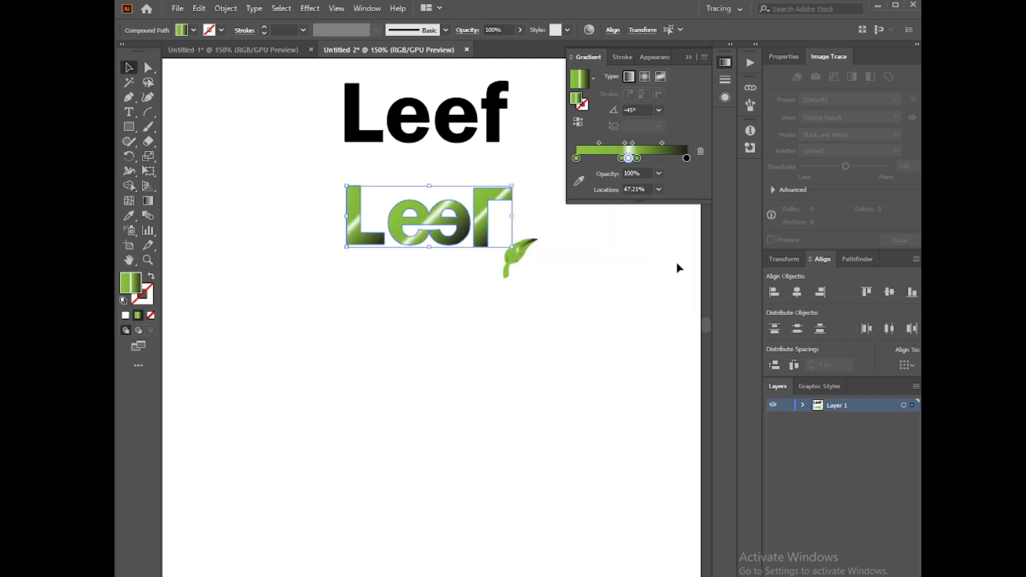
Rework the leaf group's gradient into solid green with a narrow white highlight between two green stops near the middle.
{"action": "left_click", "coordinate": [520, 269]}
{"action": "left_click", "coordinate": [645, 158]}
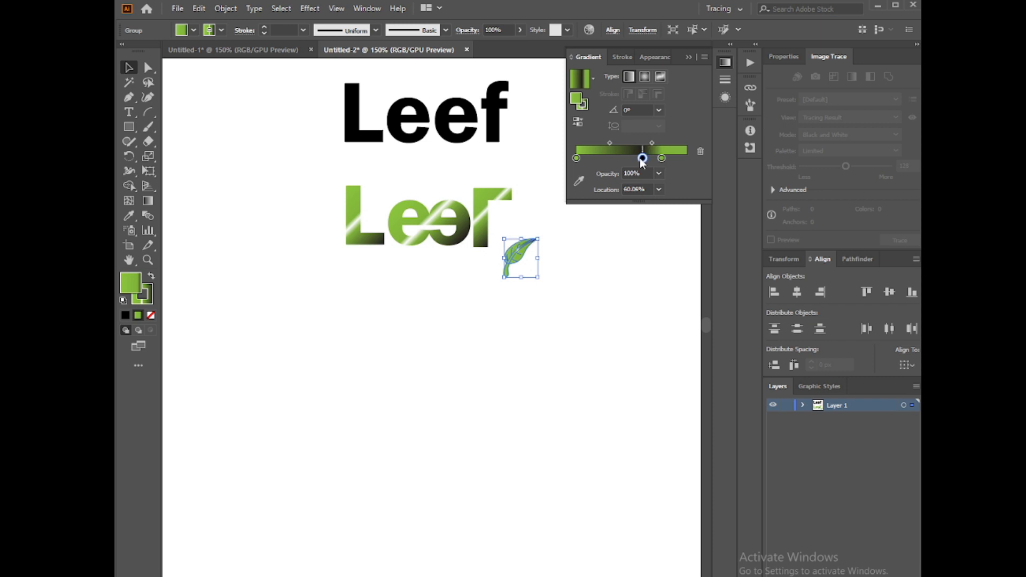
{"action": "left_click_drag", "start_coordinate": [645, 159], "coordinate": [626, 158]}
{"action": "left_click", "coordinate": [632, 159]}
{"action": "double_click", "coordinate": [634, 158]}
{"action": "left_click", "coordinate": [543, 197]}
{"action": "double_click", "coordinate": [626, 159]}
{"action": "left_click", "coordinate": [674, 198]}
{"action": "left_click", "coordinate": [643, 159]}
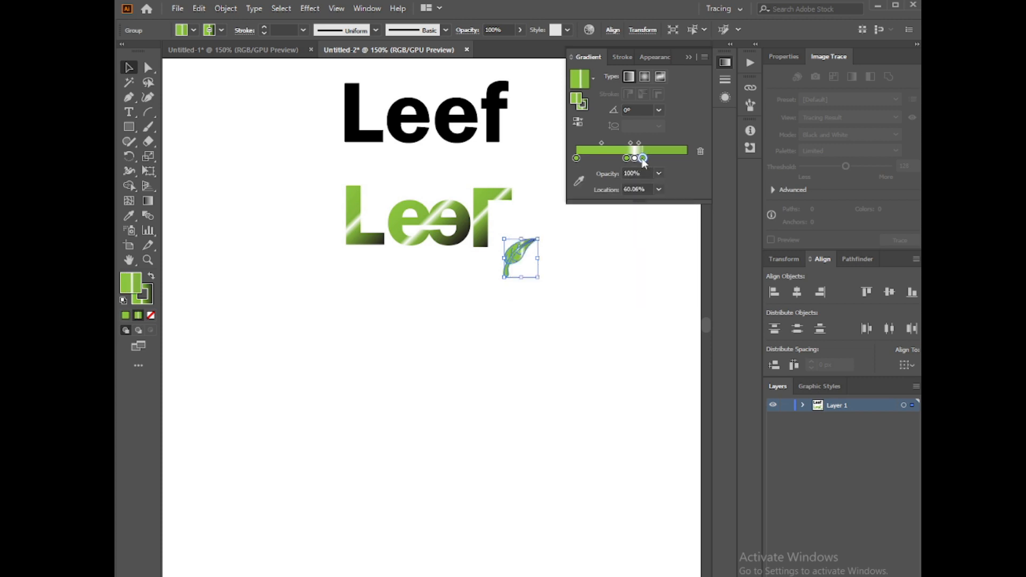
Set the leaf gradient's angle to -45° and adjust the leaf group's stroke weight.
{"action": "left_click", "coordinate": [659, 110]}
{"action": "left_click", "coordinate": [679, 261]}
{"action": "left_click", "coordinate": [585, 291]}
{"action": "left_click", "coordinate": [510, 257]}
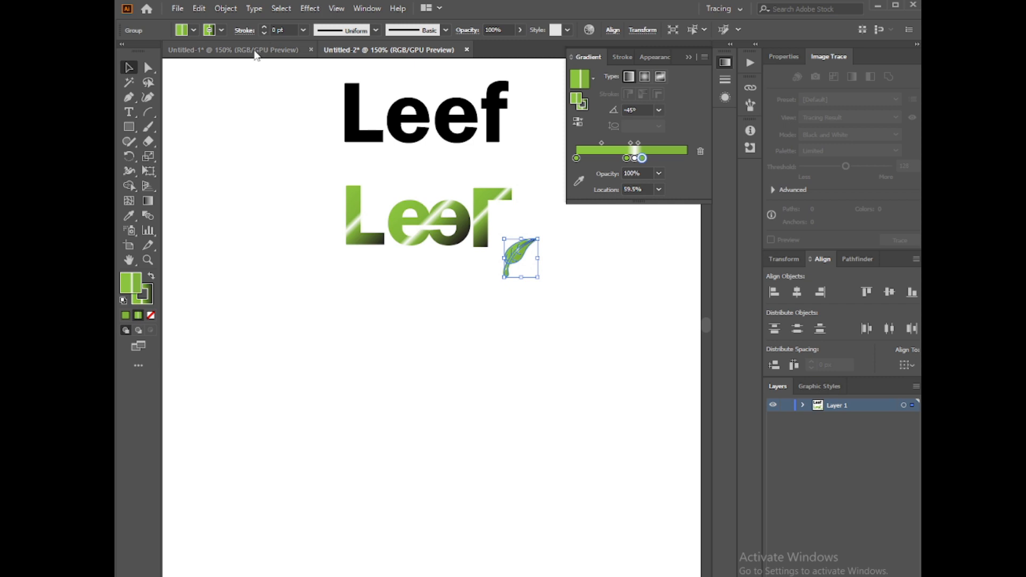
{"action": "left_click", "coordinate": [198, 112]}
{"action": "left_click", "coordinate": [484, 288]}
{"action": "left_click", "coordinate": [508, 271]}
{"action": "left_click", "coordinate": [264, 32]}
Rotate the leaf and move it onto the inverted L to form the crossbar of the f.
{"action": "left_click", "coordinate": [494, 261]}
{"action": "left_click", "coordinate": [520, 258]}
{"action": "left_click_drag", "start_coordinate": [534, 270], "coordinate": [497, 255]}
{"action": "left_click", "coordinate": [507, 314]}
Select the gradient L and inverted-L lettering and set its gradient angle to -60°, after trying -30° and -120°.
{"action": "left_click_drag", "start_coordinate": [390, 308], "coordinate": [606, 209]}
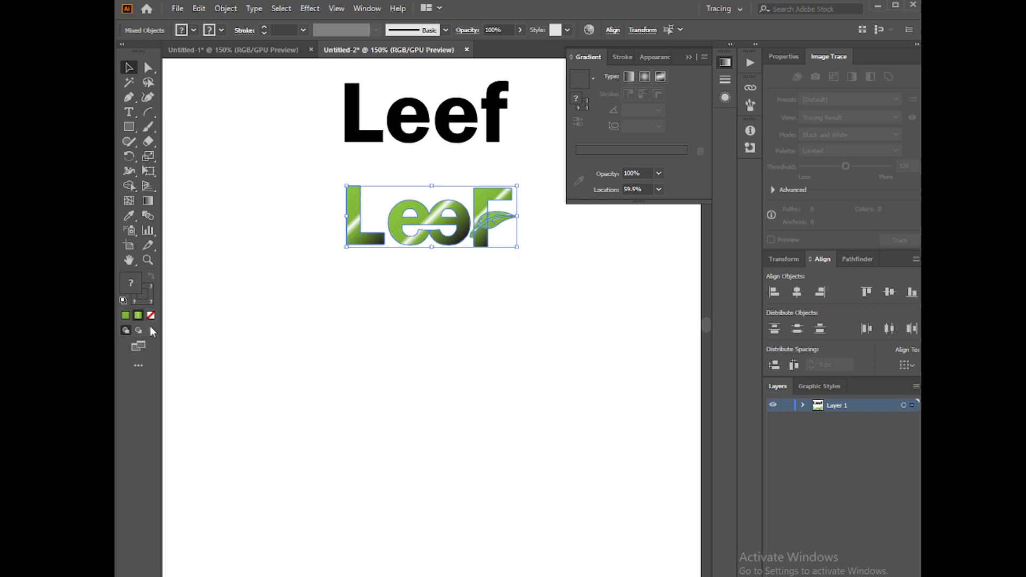
{"action": "left_click", "coordinate": [249, 309]}
{"action": "left_click_drag", "start_coordinate": [300, 219], "coordinate": [390, 231]}
{"action": "left_click_drag", "start_coordinate": [344, 197], "coordinate": [509, 199]}
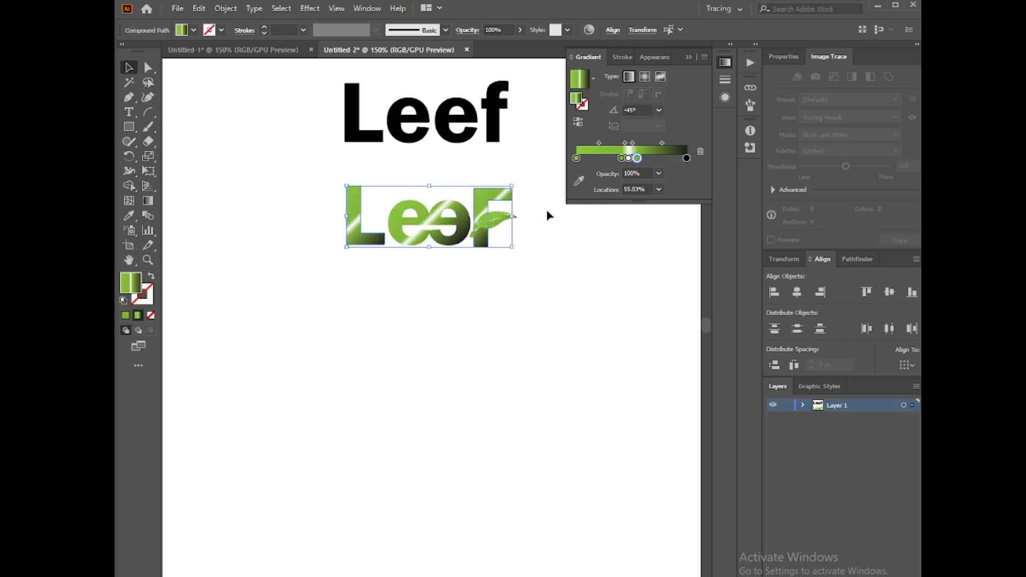
{"action": "left_click", "coordinate": [658, 109]}
{"action": "left_click", "coordinate": [673, 278]}
{"action": "left_click", "coordinate": [658, 109]}
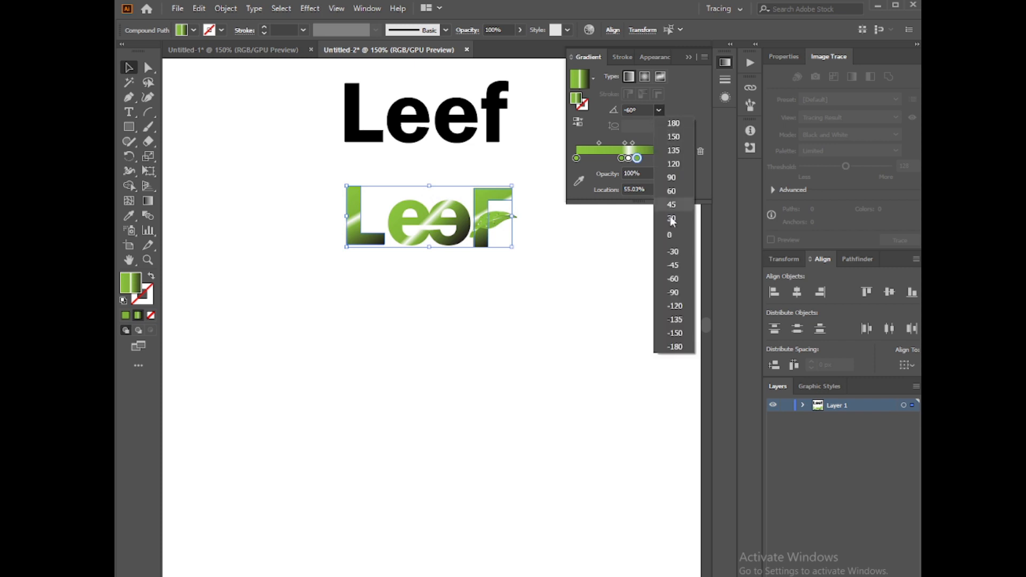
{"action": "left_click", "coordinate": [673, 251]}
{"action": "left_click", "coordinate": [658, 110]}
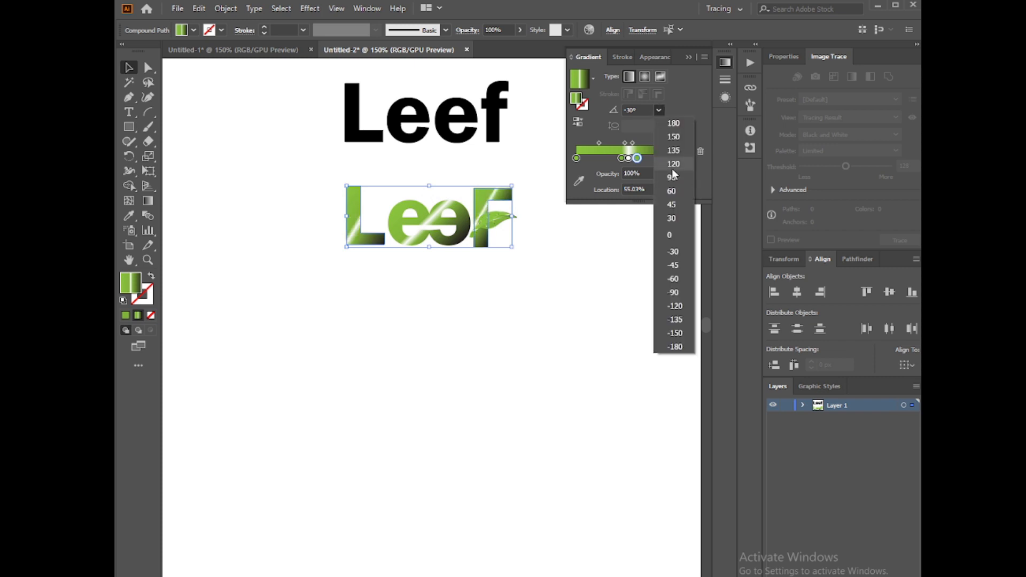
{"action": "left_click", "coordinate": [675, 305]}
{"action": "left_click", "coordinate": [658, 110]}
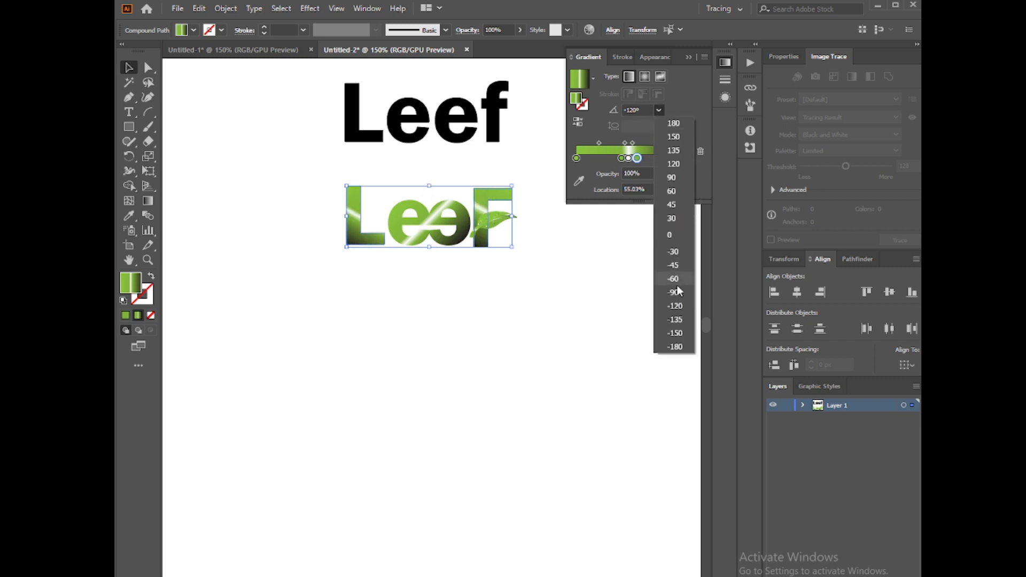
{"action": "left_click", "coordinate": [674, 267]}
Widen the white highlight on the L and inverted L, then on the paired e letters, by spreading the green gradient stops apart.
{"action": "left_click_drag", "start_coordinate": [637, 157], "coordinate": [596, 158]}
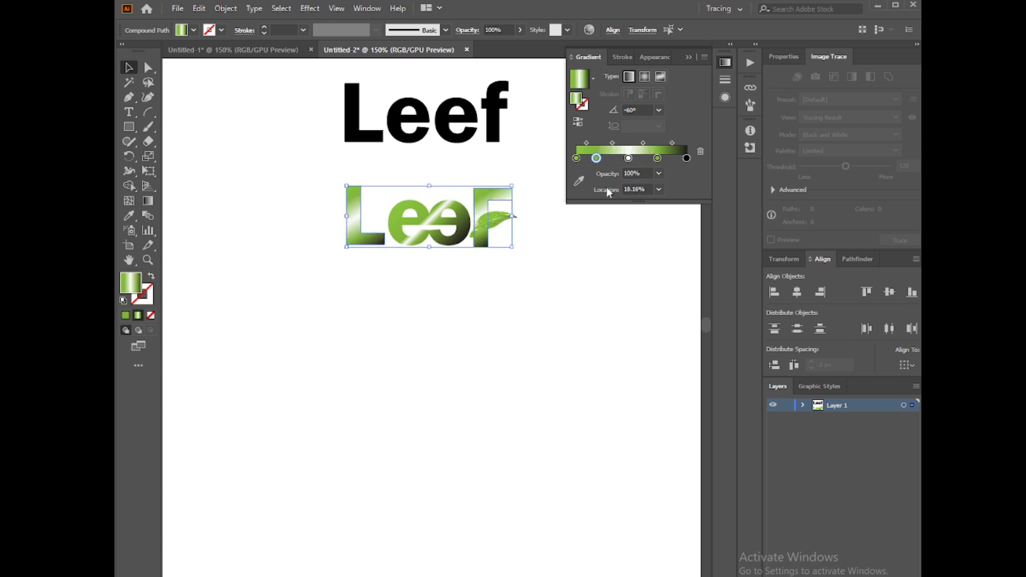
{"action": "left_click", "coordinate": [638, 158]}
{"action": "left_click", "coordinate": [404, 247]}
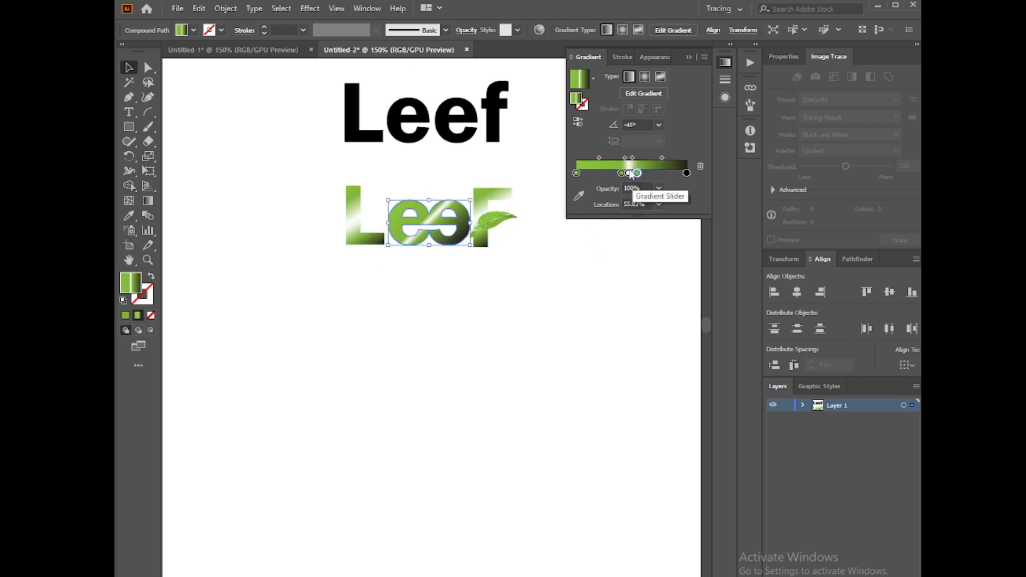
{"action": "left_click", "coordinate": [648, 172]}
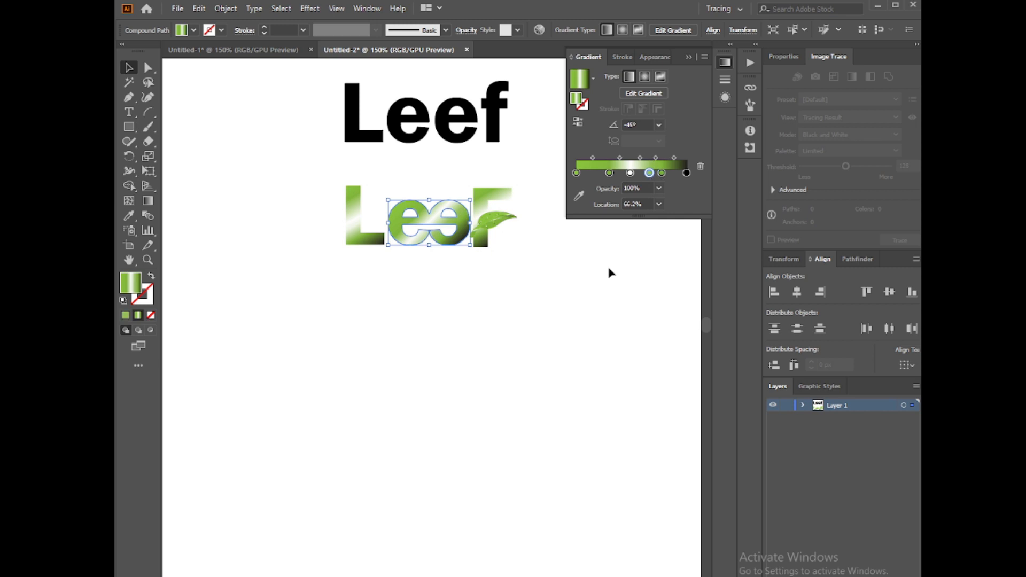
{"action": "left_click", "coordinate": [546, 312]}
Refine the leaf group's gradient with a white highlight around 47.77% between green stops.
{"action": "left_click", "coordinate": [494, 235]}
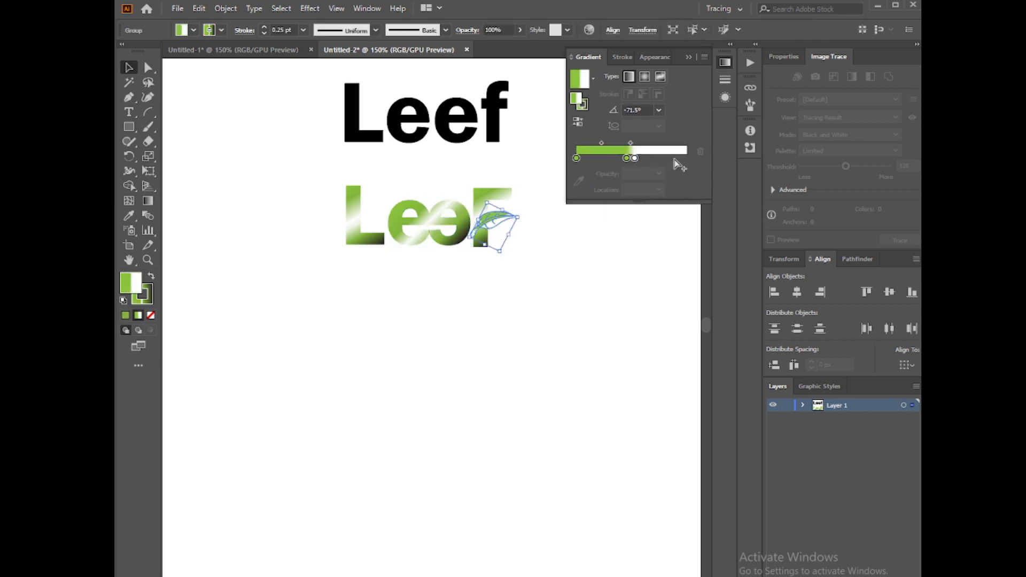
{"action": "left_click", "coordinate": [628, 159]}
{"action": "mouse_move", "coordinate": [628, 160]}
{"action": "left_mouse_down"}
{"action": "mouse_move", "coordinate": [657, 159]}
{"action": "mouse_move", "coordinate": [628, 159]}
{"action": "left_mouse_up"}
{"action": "left_click", "coordinate": [640, 160]}
{"action": "left_click", "coordinate": [619, 159]}
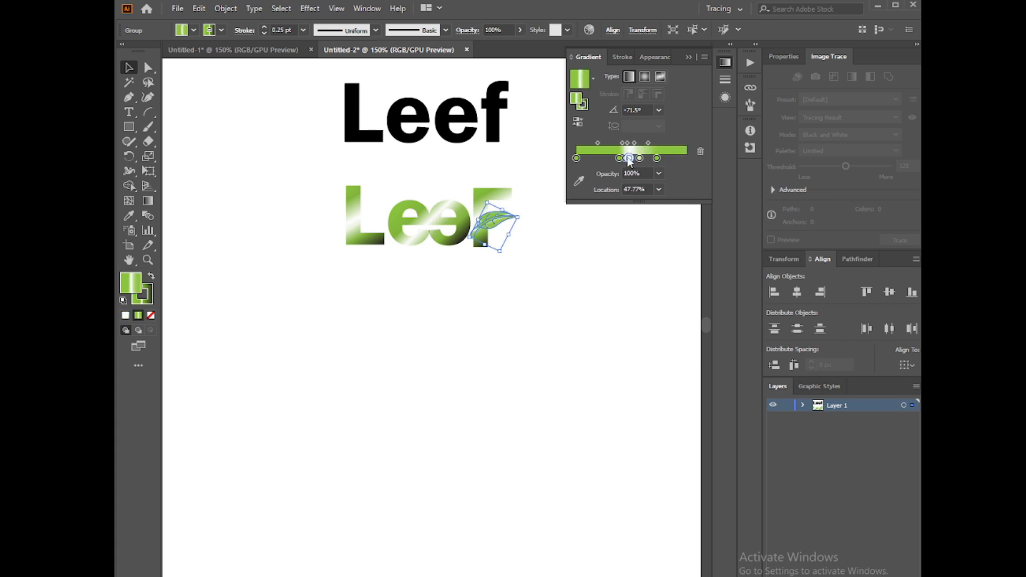
{"action": "left_click", "coordinate": [567, 278]}
Collapse the gradient settings and move the whole green logo slightly up, closer to the black Leef text.
{"action": "left_click", "coordinate": [688, 56]}
{"action": "left_click_drag", "start_coordinate": [266, 172], "coordinate": [573, 255]}
{"action": "left_click_drag", "start_coordinate": [462, 227], "coordinate": [465, 211]}
{"action": "left_click", "coordinate": [254, 255]}
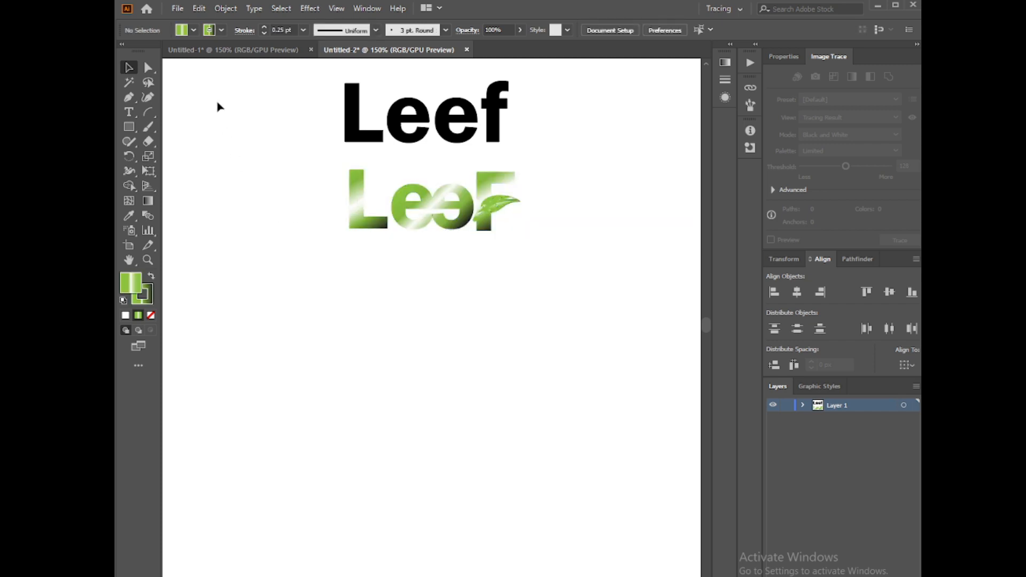
In the Untitled-1 document, zoom into the leaf photo, start a Pen path at the stem's base and remove its fill.
{"action": "left_click", "coordinate": [260, 51]}
{"action": "left_click", "coordinate": [128, 97]}
{"action": "left_click", "coordinate": [148, 260]}
{"action": "left_click", "coordinate": [341, 270]}
{"action": "left_click", "coordinate": [382, 281]}
{"action": "left_click", "coordinate": [473, 341]}
{"action": "left_click", "coordinate": [129, 98]}
{"action": "left_click", "coordinate": [231, 245]}
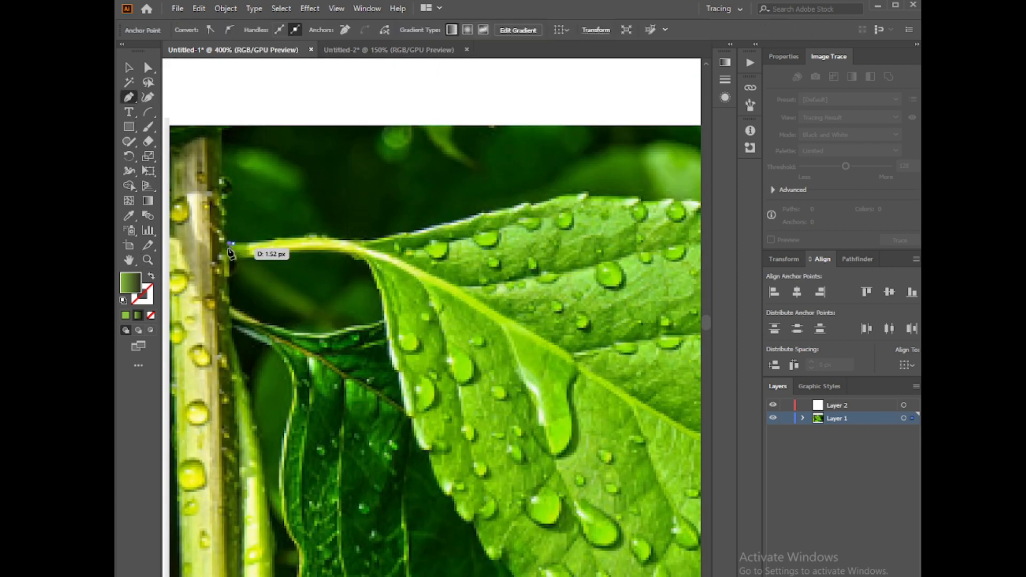
{"action": "left_click", "coordinate": [297, 251]}
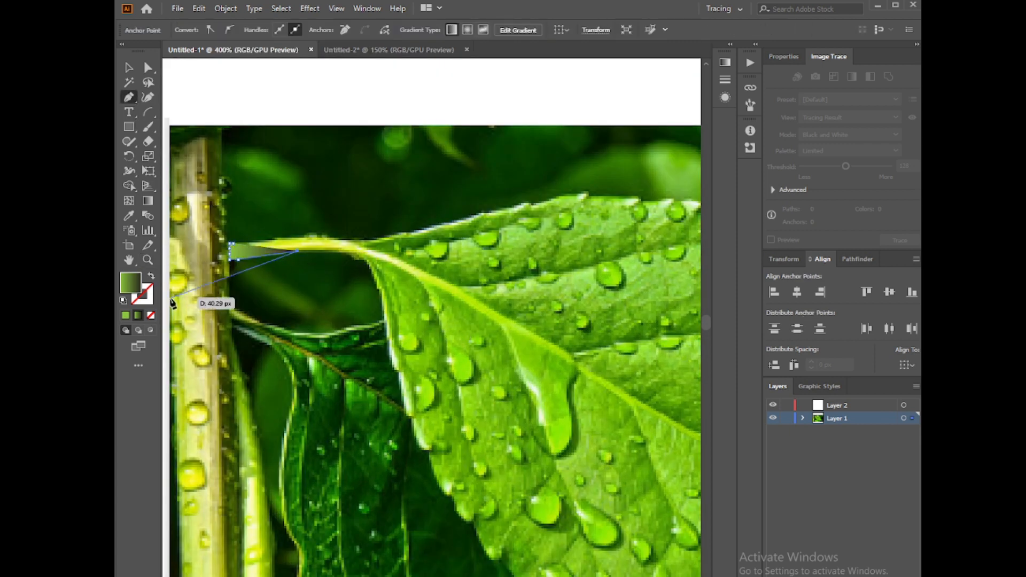
{"action": "left_click", "coordinate": [151, 316]}
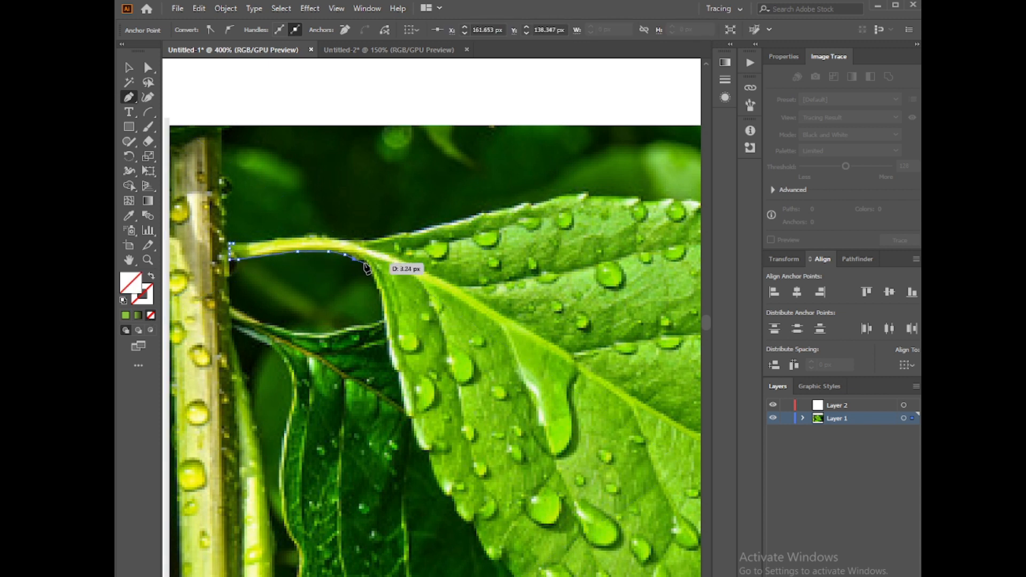
Trace the bright leaf's left edge downward from the stem through its first serrations with the Pen tool.
{"action": "left_click", "coordinate": [388, 310]}
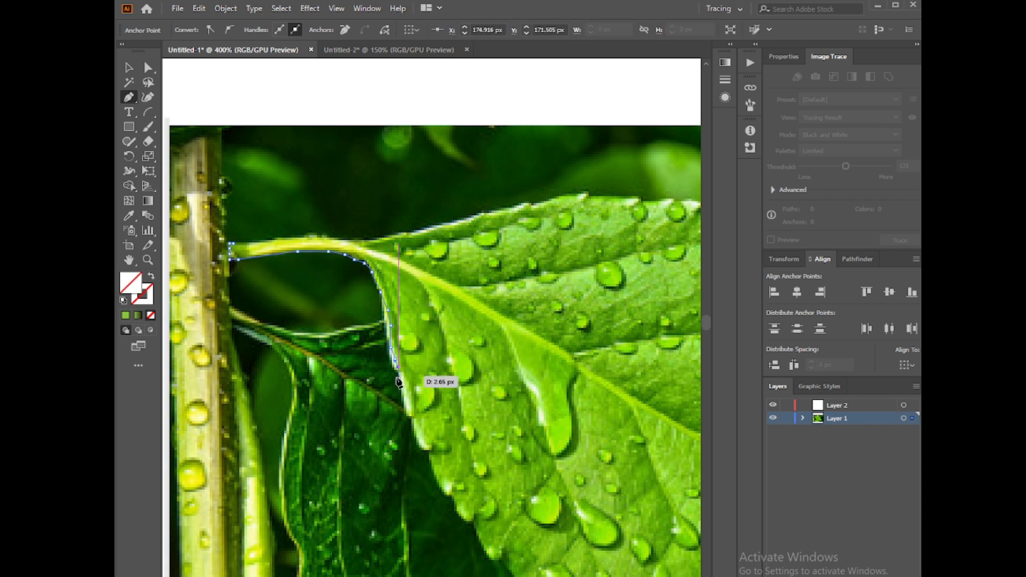
{"action": "left_click", "coordinate": [407, 418]}
{"action": "left_click", "coordinate": [421, 450]}
{"action": "left_click", "coordinate": [429, 450]}
{"action": "left_click", "coordinate": [440, 488]}
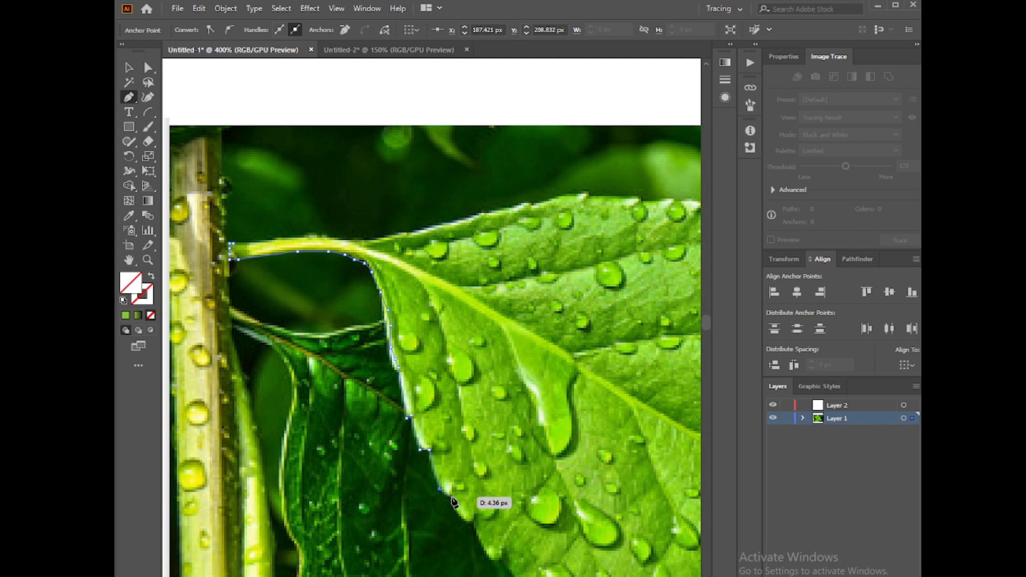
{"action": "left_click", "coordinate": [452, 496]}
{"action": "left_click", "coordinate": [458, 514]}
{"action": "left_click_drag", "start_coordinate": [476, 515], "coordinate": [481, 499]}
{"action": "left_click", "coordinate": [476, 515]}
{"action": "left_click", "coordinate": [476, 534]}
{"action": "left_click_drag", "start_coordinate": [506, 553], "coordinate": [522, 533]}
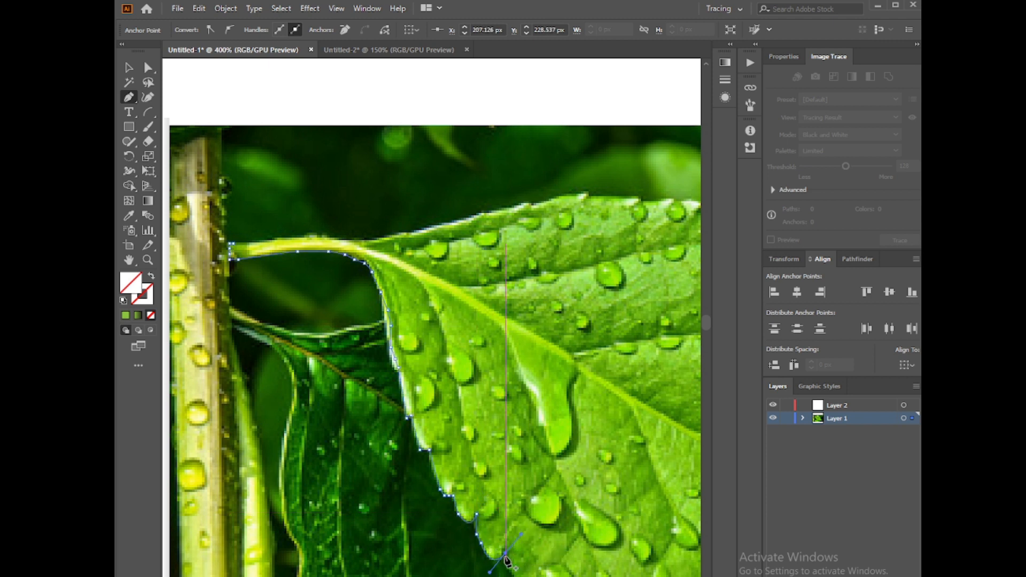
Continue the Pen outline along the small serrations of the leaf's lower-left edge.
{"action": "scroll", "coordinate": [511, 547], "scroll_direction": "down", "scroll_amount": 1}
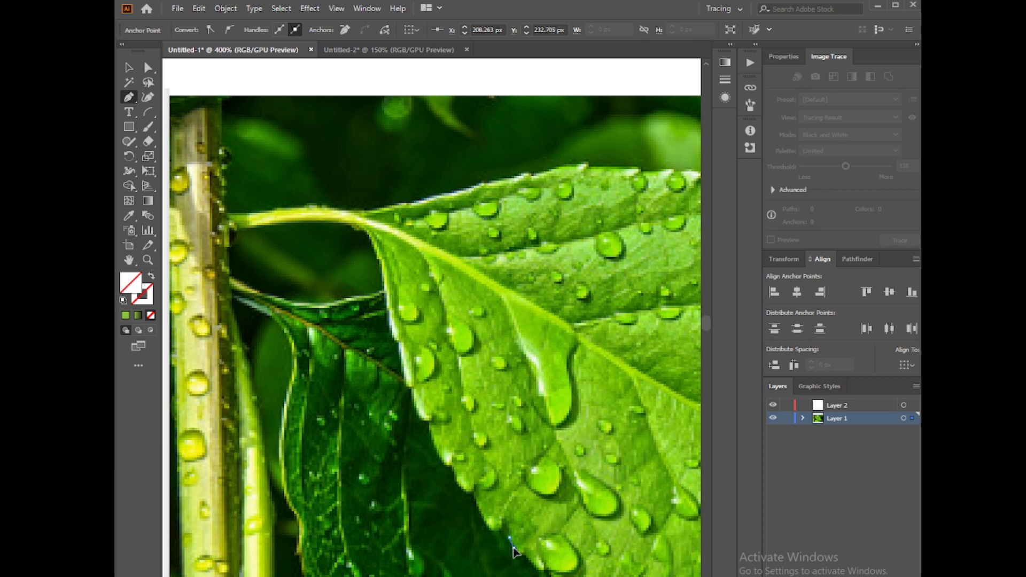
{"action": "left_click", "coordinate": [521, 553]}
{"action": "left_click", "coordinate": [527, 556]}
{"action": "left_click", "coordinate": [535, 568]}
{"action": "left_click", "coordinate": [540, 572]}
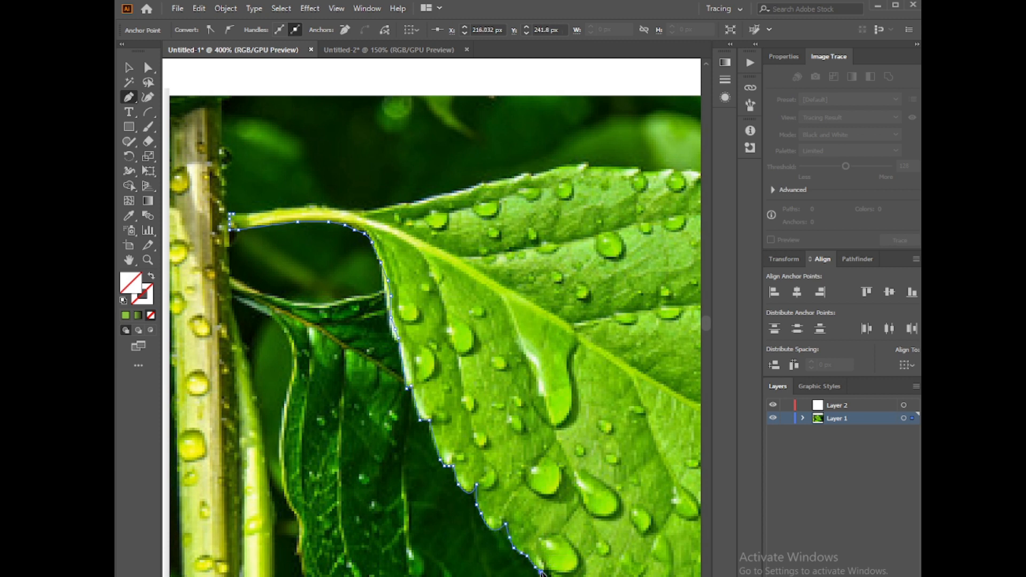
{"action": "left_click", "coordinate": [548, 575]}
{"action": "scroll", "coordinate": [548, 573], "scroll_direction": "down", "scroll_amount": 1}
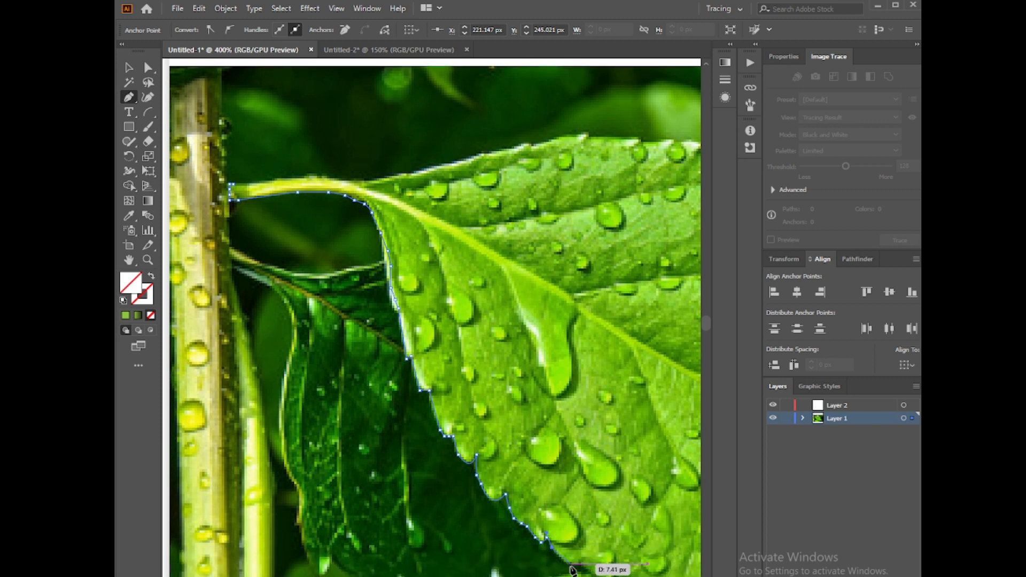
{"action": "left_click", "coordinate": [581, 568]}
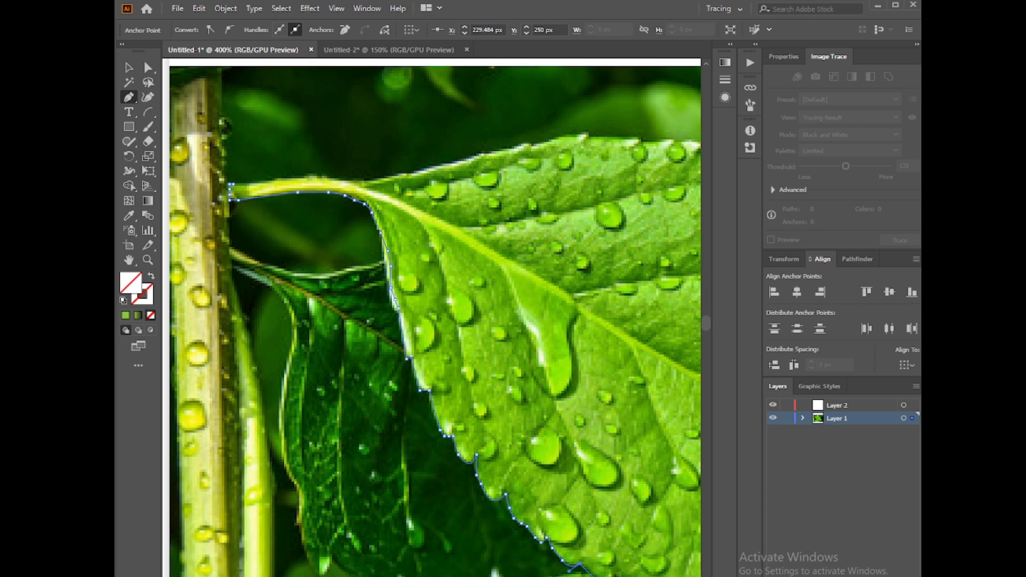
{"action": "left_click", "coordinate": [587, 569]}
{"action": "left_click", "coordinate": [617, 574]}
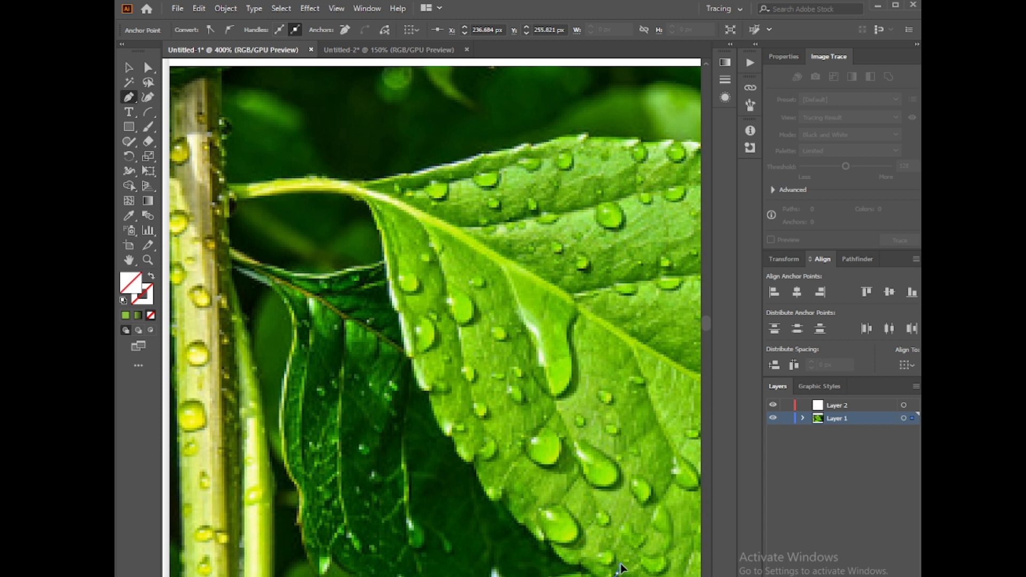
Extend the Pen outline along the leaf's bottom serrations until it lies beneath the large rounded water drop.
{"action": "left_click", "coordinate": [129, 260]}
{"action": "left_click_drag", "start_coordinate": [686, 519], "coordinate": [324, 407]}
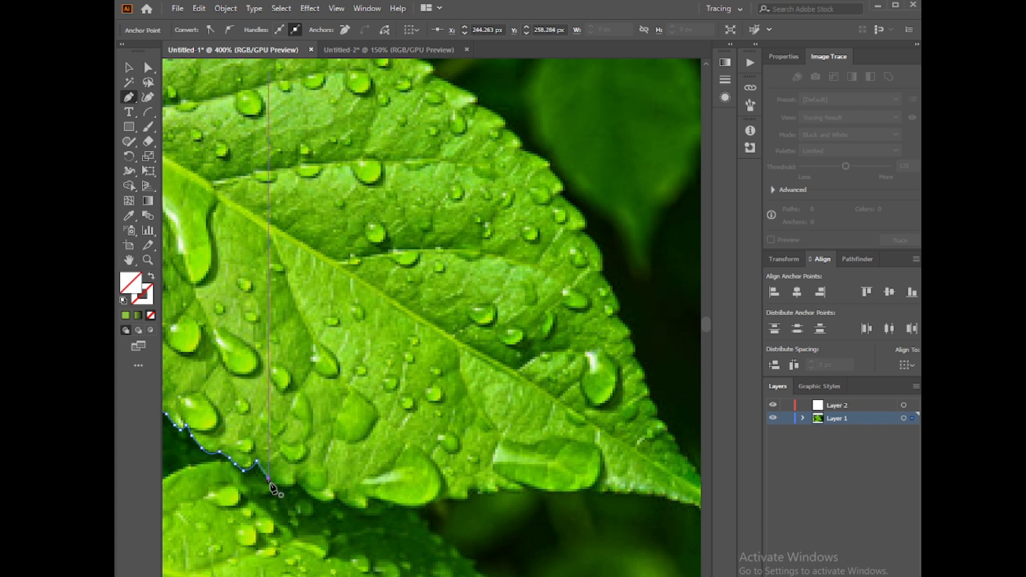
{"action": "left_click", "coordinate": [275, 485]}
{"action": "left_click_drag", "start_coordinate": [298, 481], "coordinate": [298, 475]}
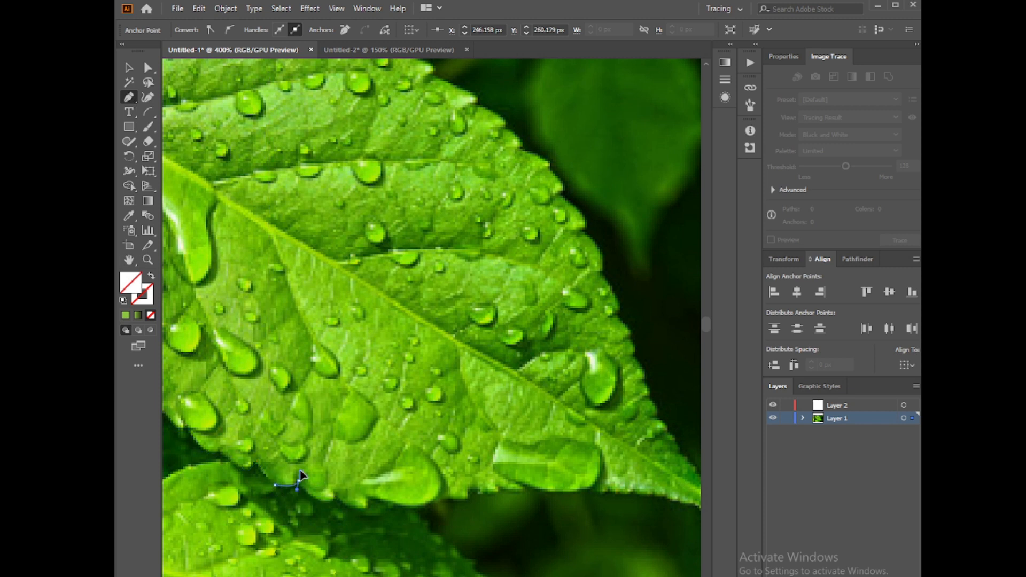
{"action": "left_click", "coordinate": [306, 493]}
{"action": "left_click_drag", "start_coordinate": [337, 497], "coordinate": [339, 480]}
{"action": "left_click", "coordinate": [348, 507]}
{"action": "left_click", "coordinate": [368, 497]}
{"action": "left_click", "coordinate": [405, 506]}
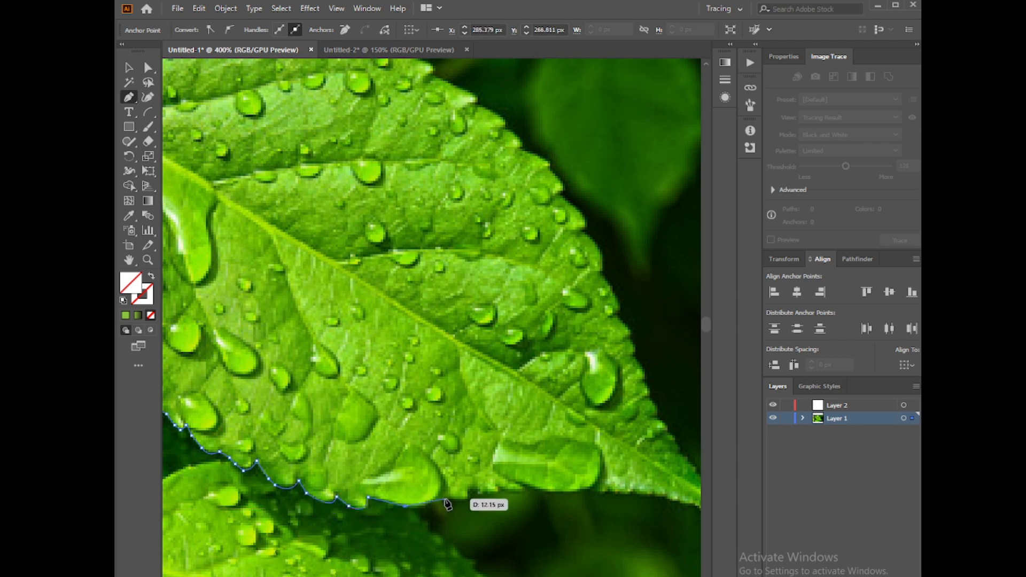
Resume the outline below the large rounded drop and trace the bottom edge until beneath the wide water drop.
{"action": "mouse_move", "coordinate": [443, 503]}
{"action": "left_mouse_down"}
{"action": "mouse_move", "coordinate": [414, 518]}
{"action": "mouse_move", "coordinate": [446, 496]}
{"action": "left_mouse_up"}
{"action": "key", "text": "Escape"}
{"action": "key", "text": "Escape"}
{"action": "left_click", "coordinate": [406, 506]}
{"action": "left_click", "coordinate": [438, 500]}
{"action": "left_click", "coordinate": [466, 499]}
{"action": "left_click", "coordinate": [473, 489]}
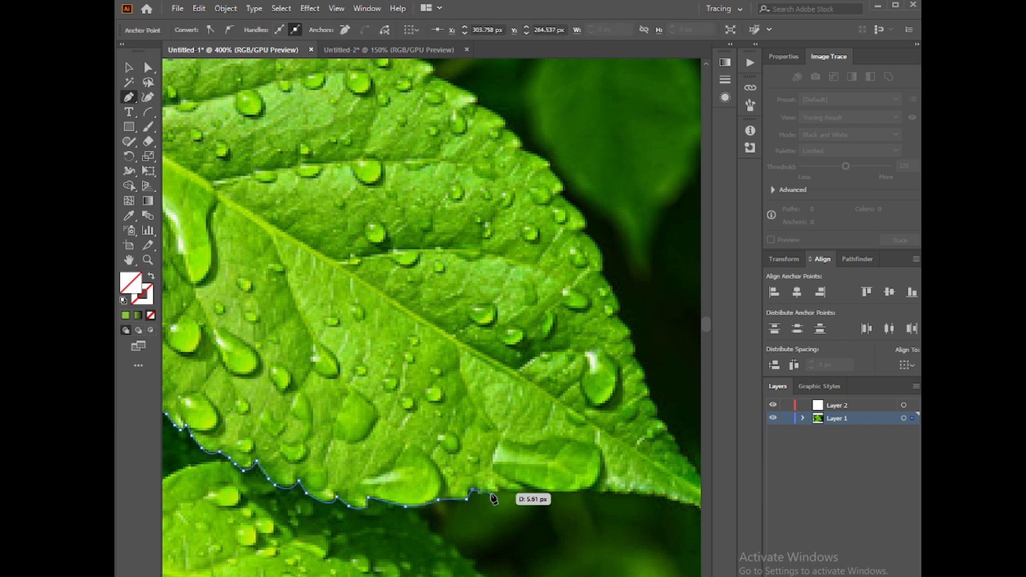
{"action": "left_click", "coordinate": [486, 494]}
{"action": "left_click", "coordinate": [498, 497]}
{"action": "left_click", "coordinate": [502, 491]}
{"action": "left_click", "coordinate": [521, 494]}
{"action": "left_click", "coordinate": [517, 483]}
{"action": "left_click", "coordinate": [545, 491]}
Trace the smooth, tapering end of the leaf's bottom edge out to its pointed tip.
{"action": "left_click_drag", "start_coordinate": [579, 493], "coordinate": [588, 500]}
{"action": "left_click", "coordinate": [595, 494]}
{"action": "left_click", "coordinate": [609, 494]}
{"action": "left_click", "coordinate": [628, 494]}
{"action": "mouse_move", "coordinate": [651, 493]}
{"action": "left_mouse_down"}
{"action": "mouse_move", "coordinate": [667, 498]}
{"action": "mouse_move", "coordinate": [642, 504]}
{"action": "left_mouse_up"}
{"action": "left_click", "coordinate": [680, 504]}
{"action": "scroll", "coordinate": [672, 499], "scroll_direction": "down", "scroll_amount": 1}
{"action": "scroll", "coordinate": [671, 499], "scroll_direction": "up", "scroll_amount": 2}
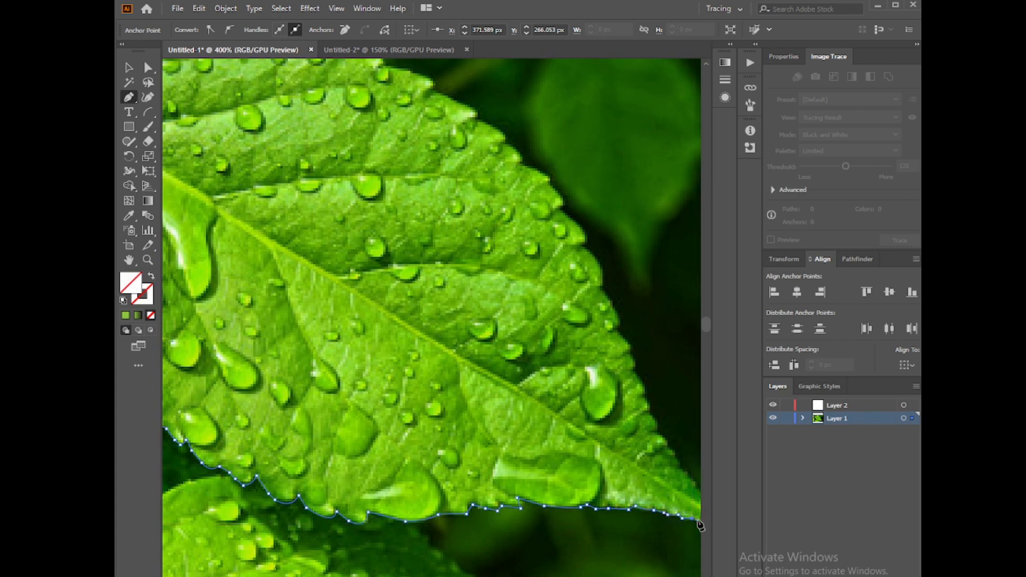
{"action": "scroll", "coordinate": [432, 318], "scroll_direction": "right", "scroll_amount": 10}
{"action": "left_click", "coordinate": [571, 535]}
{"action": "left_click", "coordinate": [577, 543]}
{"action": "left_click", "coordinate": [592, 540]}
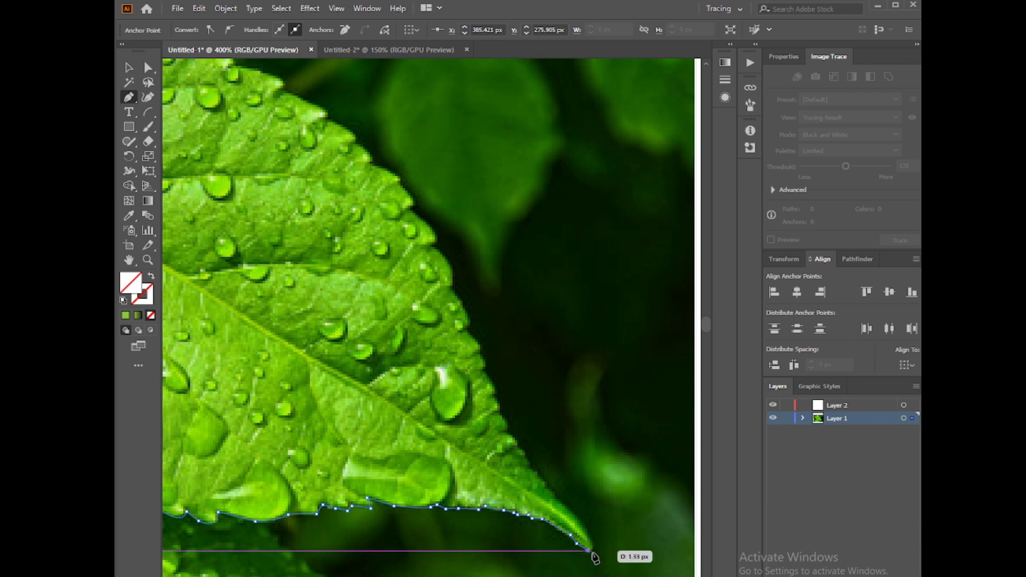
Outline the leaf's right edge upward from the tip until beside the large oval water drop.
{"action": "left_click_drag", "start_coordinate": [503, 440], "coordinate": [505, 436]}
{"action": "left_click", "coordinate": [538, 473]}
{"action": "left_click", "coordinate": [531, 467]}
{"action": "left_click", "coordinate": [530, 463]}
{"action": "left_click", "coordinate": [528, 455]}
{"action": "left_click", "coordinate": [518, 448]}
{"action": "left_click_drag", "start_coordinate": [504, 432], "coordinate": [487, 399]}
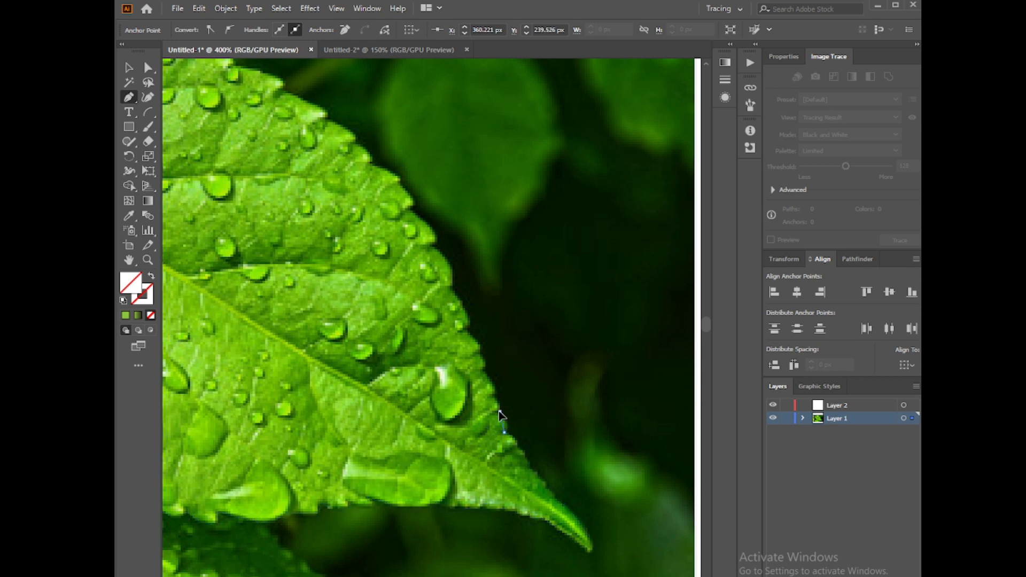
{"action": "left_click", "coordinate": [501, 411]}
{"action": "left_click", "coordinate": [494, 395]}
Undo the last misplaced anchors and retrace the right edge from the oval drop up to its midpoint.
{"action": "left_click_drag", "start_coordinate": [485, 370], "coordinate": [451, 291]}
{"action": "left_click", "coordinate": [485, 369]}
{"action": "key", "text": "ctrl+z"}
{"action": "key", "text": "ctrl+z"}
{"action": "key", "text": "ctrl+z"}
{"action": "key", "text": "ctrl+z"}
{"action": "left_click", "coordinate": [478, 353]}
{"action": "left_click_drag", "start_coordinate": [422, 248], "coordinate": [414, 233]}
{"action": "left_click", "coordinate": [434, 245]}
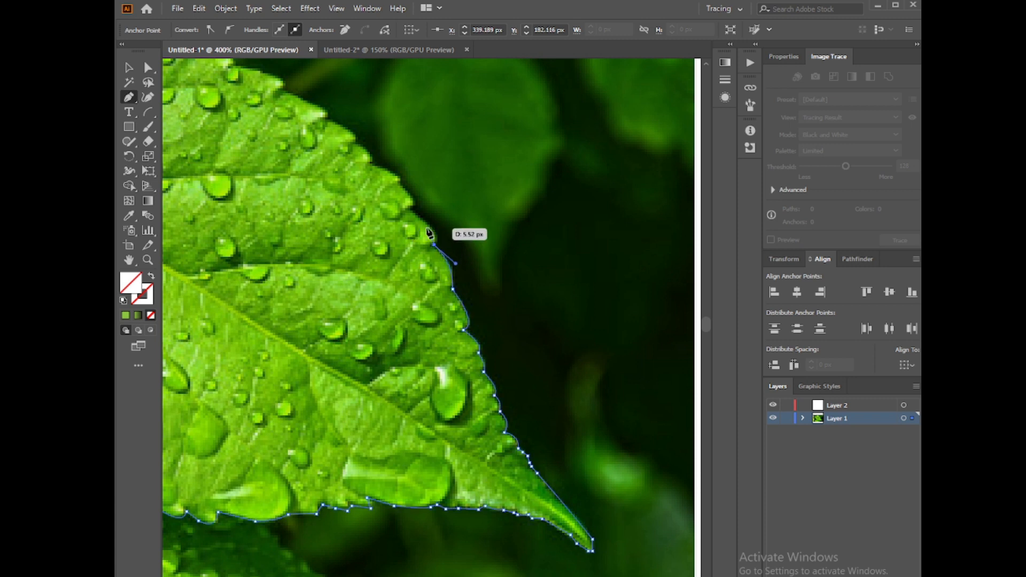
Follow the rounded serrations above the midpoint of the leaf's right edge with closely spaced anchor points.
{"action": "left_click_drag", "start_coordinate": [375, 186], "coordinate": [376, 186]}
{"action": "left_click", "coordinate": [410, 208]}
{"action": "left_click", "coordinate": [415, 203]}
{"action": "left_click", "coordinate": [414, 196]}
{"action": "left_click", "coordinate": [406, 188]}
{"action": "left_click", "coordinate": [398, 179]}
{"action": "left_click", "coordinate": [391, 172]}
{"action": "left_click", "coordinate": [380, 167]}
{"action": "left_click", "coordinate": [372, 166]}
Trace the finer serrations of the leaf's upper-right edge with closely spaced anchor points.
{"action": "left_click", "coordinate": [357, 135]}
{"action": "left_click", "coordinate": [352, 127]}
{"action": "left_click", "coordinate": [343, 124]}
{"action": "left_click", "coordinate": [335, 120]}
{"action": "left_click", "coordinate": [327, 116]}
{"action": "left_click", "coordinate": [326, 110]}
{"action": "left_click", "coordinate": [318, 106]}
{"action": "left_click", "coordinate": [311, 103]}
{"action": "left_click", "coordinate": [303, 99]}
{"action": "left_click", "coordinate": [295, 94]}
{"action": "left_click", "coordinate": [286, 88]}
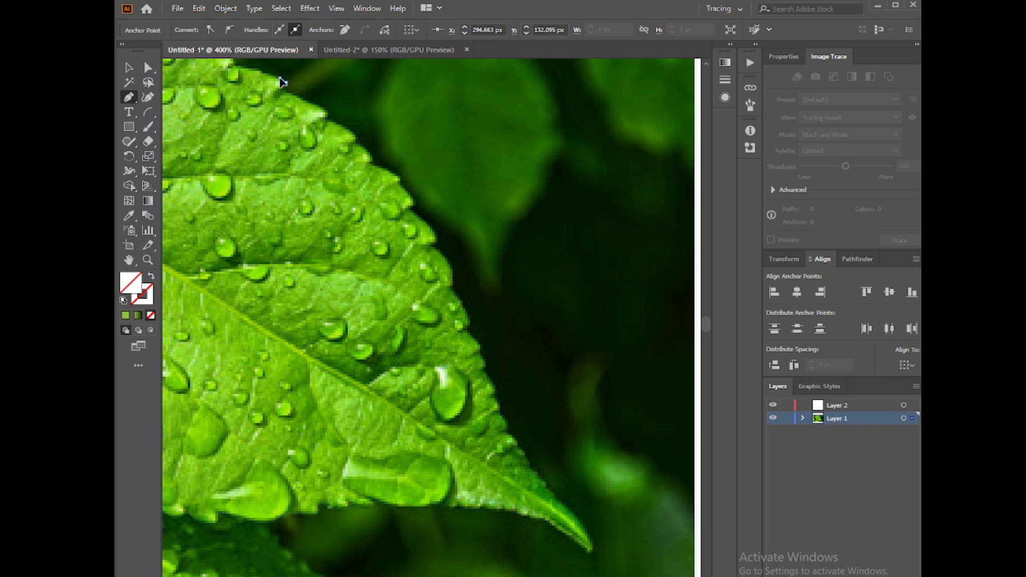
Extend the outline around the serrations where the leaf's right edge curves into its upper edge.
{"action": "scroll", "coordinate": [264, 81], "scroll_direction": "up", "scroll_amount": 1}
{"action": "left_click", "coordinate": [244, 83]}
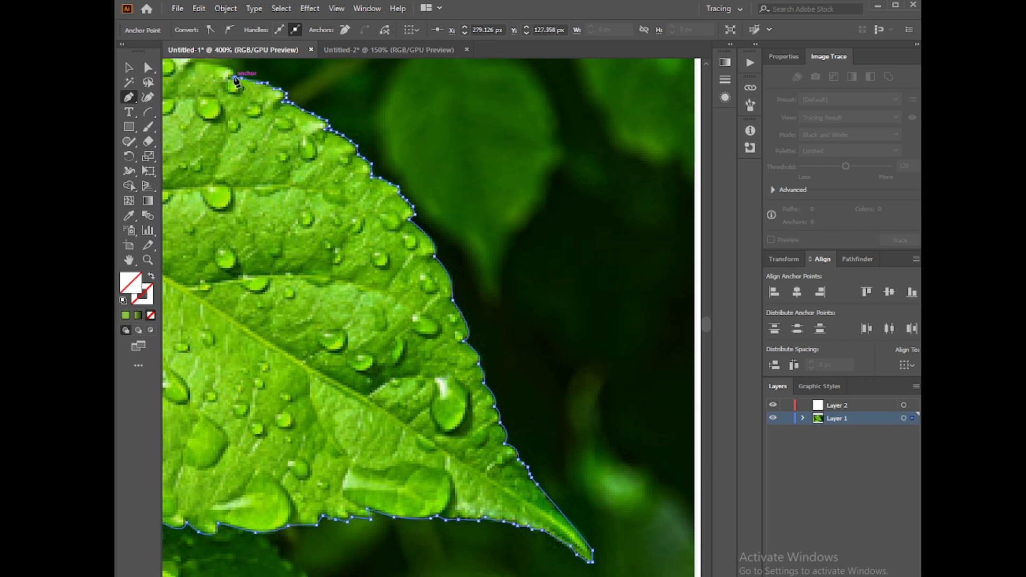
{"action": "scroll", "coordinate": [238, 86], "scroll_direction": "up", "scroll_amount": 1}
{"action": "left_click", "coordinate": [234, 90]}
{"action": "left_click", "coordinate": [221, 79]}
{"action": "left_click", "coordinate": [208, 79]}
{"action": "left_click", "coordinate": [196, 76]}
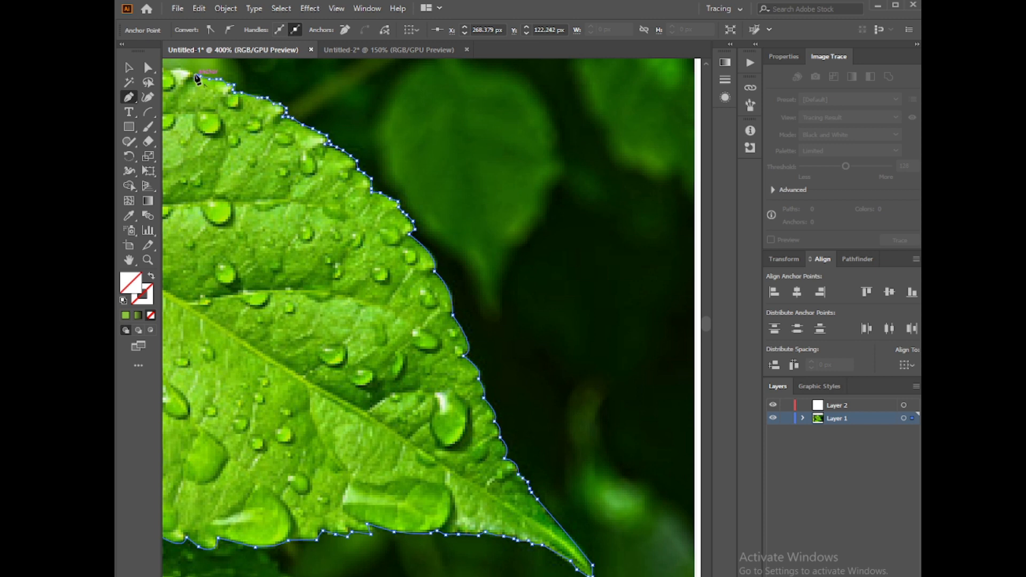
Trace the leaf's upper edge from the top serrations down to where the blade meets the stem.
{"action": "left_click", "coordinate": [128, 258]}
{"action": "left_click_drag", "start_coordinate": [176, 265], "coordinate": [623, 463]}
{"action": "left_click", "coordinate": [131, 101]}
{"action": "left_click", "coordinate": [655, 284]}
{"action": "left_click_drag", "start_coordinate": [645, 279], "coordinate": [563, 279]}
{"action": "left_click_drag", "start_coordinate": [533, 273], "coordinate": [413, 295]}
{"action": "left_click", "coordinate": [395, 300]}
{"action": "left_click", "coordinate": [379, 304]}
{"action": "left_click", "coordinate": [367, 309]}
{"action": "left_click", "coordinate": [354, 314]}
{"action": "left_click", "coordinate": [338, 314]}
{"action": "left_click", "coordinate": [323, 317]}
Follow the stem's upper side to its end and close the leaf outline there.
{"action": "left_click", "coordinate": [309, 317]}
{"action": "left_click", "coordinate": [292, 317]}
{"action": "mouse_move", "coordinate": [265, 310]}
{"action": "left_mouse_down"}
{"action": "mouse_move", "coordinate": [251, 314]}
{"action": "mouse_move", "coordinate": [264, 319]}
{"action": "left_mouse_up"}
{"action": "left_click", "coordinate": [205, 317]}
{"action": "left_click", "coordinate": [174, 323]}
Try to scale down the leaf photo together with its traced outline.
{"action": "key", "text": "z"}
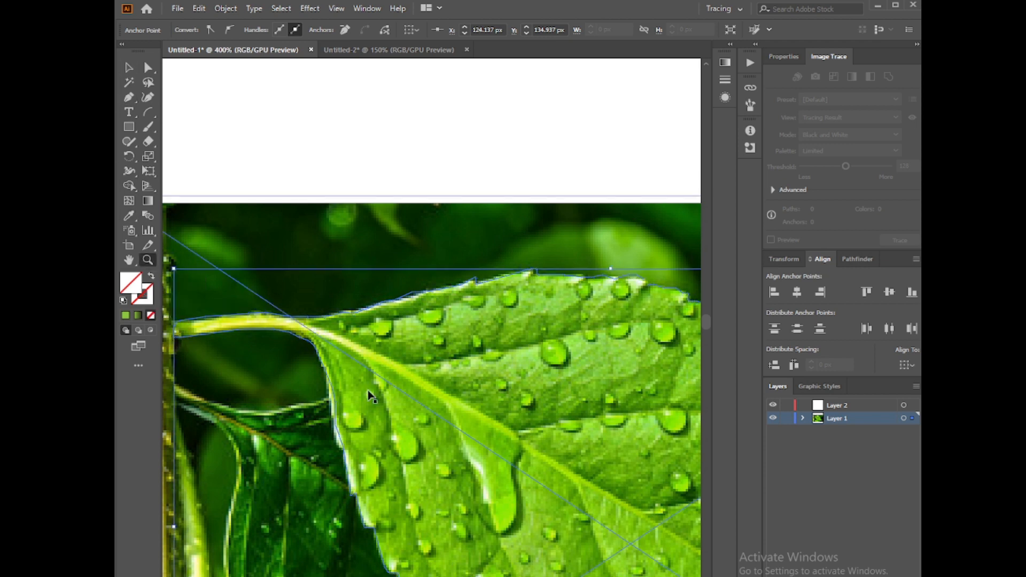
{"action": "key", "text": "ctrl+minus"}
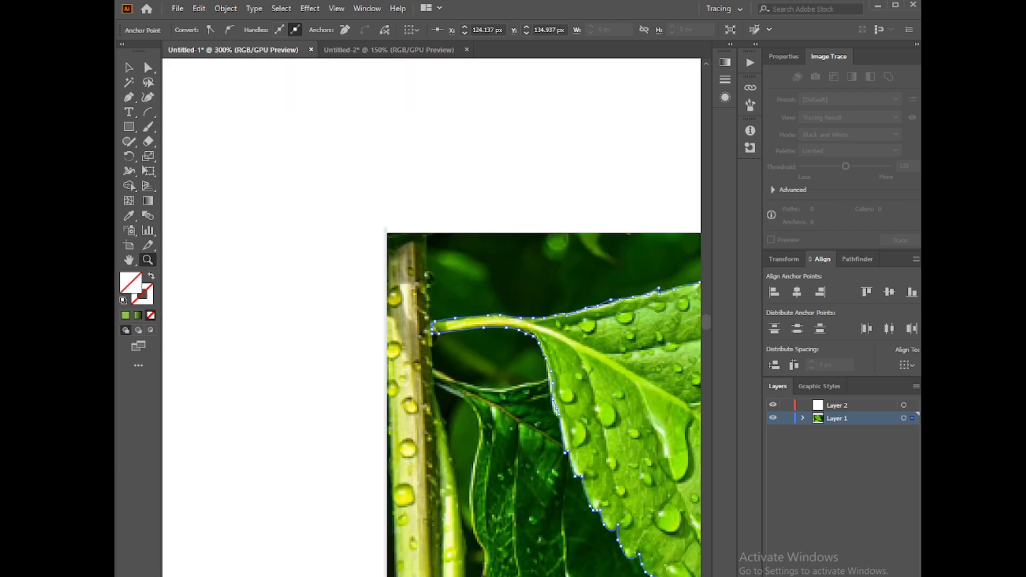
{"action": "key", "text": "h"}
{"action": "left_click_drag", "start_coordinate": [629, 533], "coordinate": [364, 386]}
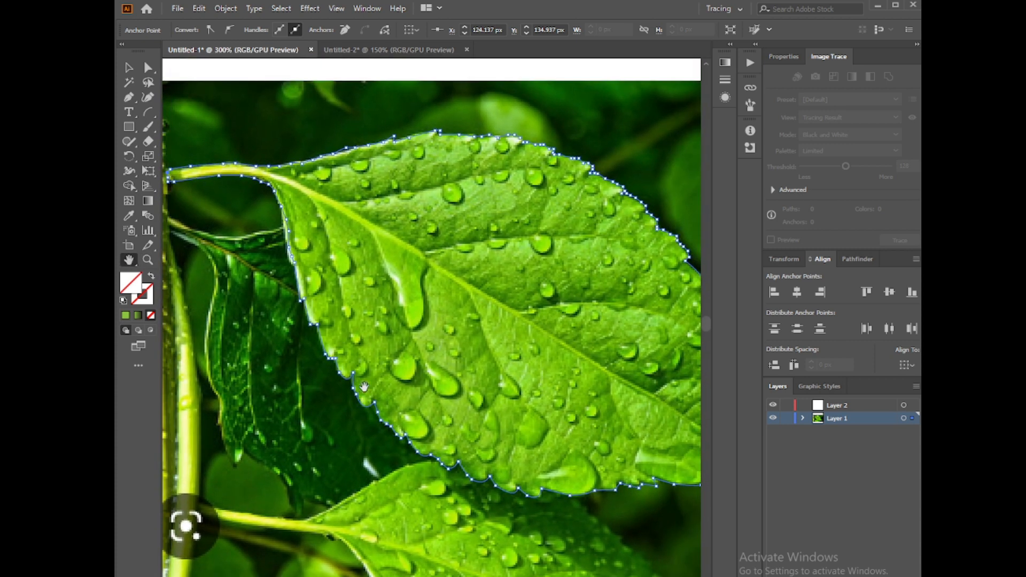
{"action": "left_click", "coordinate": [129, 68]}
{"action": "left_click", "coordinate": [230, 150]}
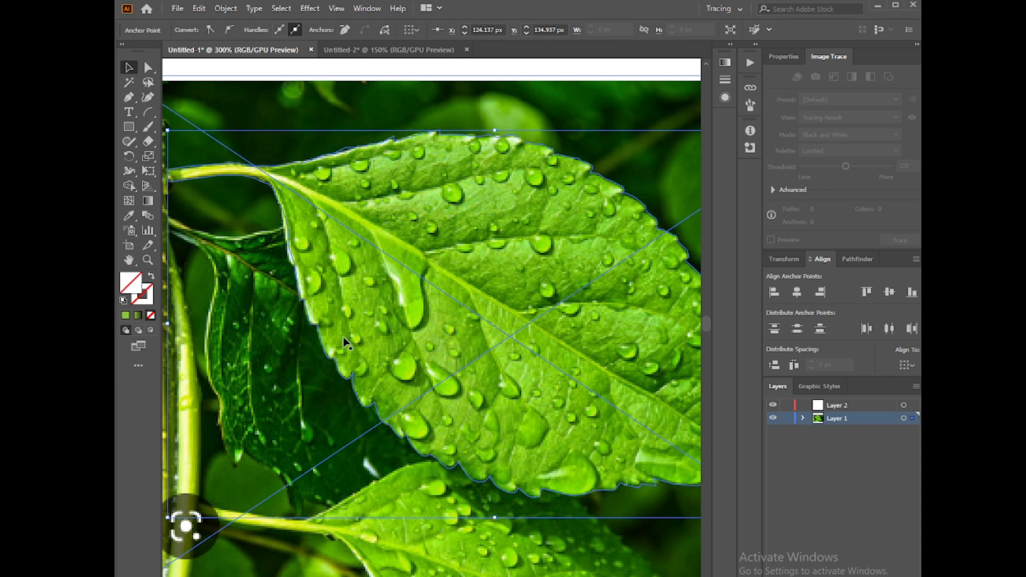
{"action": "scroll", "coordinate": [601, 508], "scroll_direction": "down", "scroll_amount": 3}
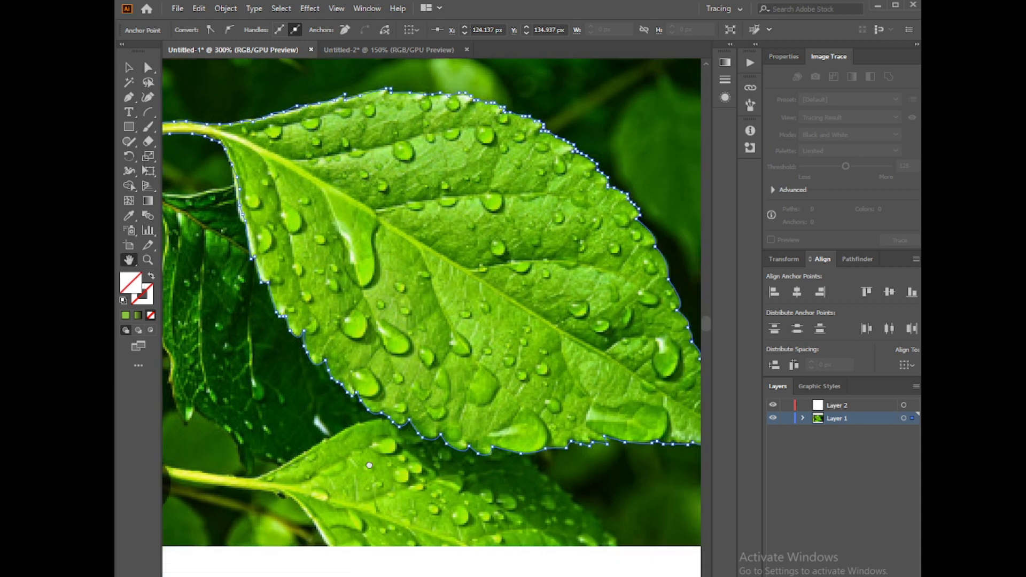
{"action": "scroll", "coordinate": [602, 508], "scroll_direction": "right", "scroll_amount": 5}
{"action": "left_click_drag", "start_coordinate": [600, 507], "coordinate": [394, 365]}
{"action": "left_click_drag", "start_coordinate": [274, 313], "coordinate": [447, 363]}
{"action": "key", "text": "ctrl+a"}
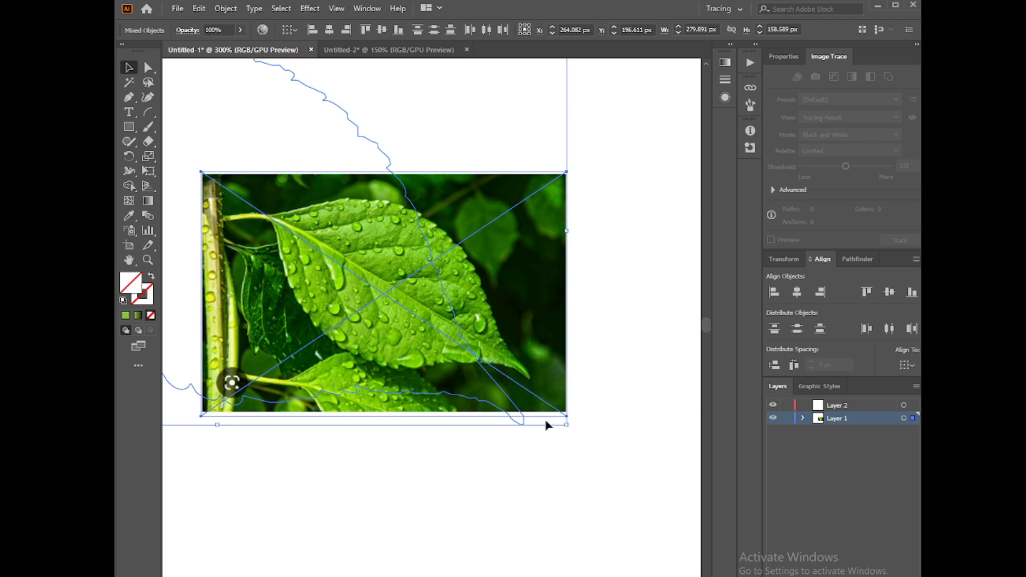
{"action": "key", "text": "ctrl+z"}
{"action": "key", "text": "ctrl+z"}
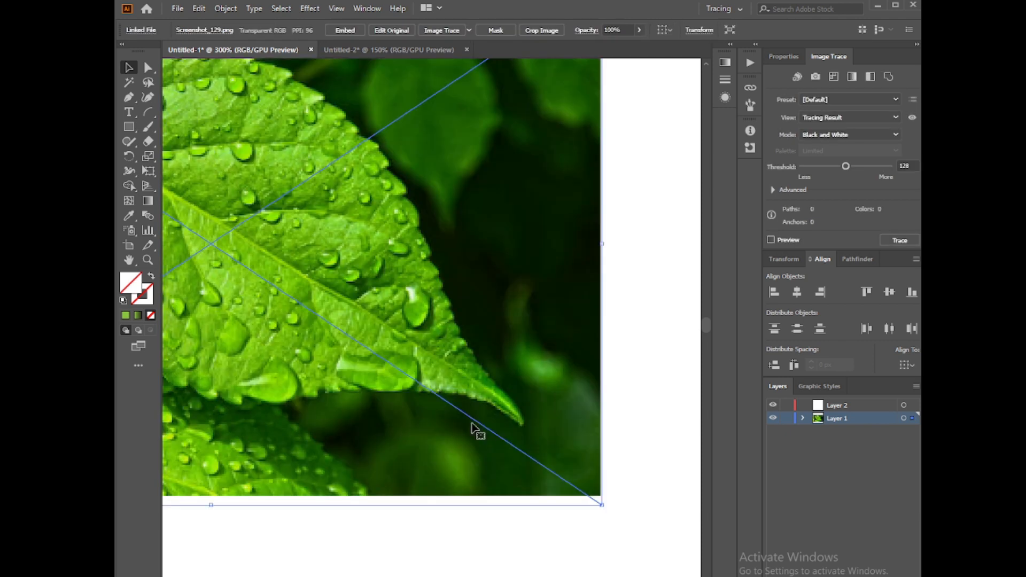
Select the traced outline and the photo together and scale them down proportionally to about 147 by 100 px.
{"action": "mouse_move", "coordinate": [223, 86]}
{"action": "left_mouse_down"}
{"action": "mouse_move", "coordinate": [345, 147]}
{"action": "mouse_move", "coordinate": [222, 84]}
{"action": "left_mouse_up"}
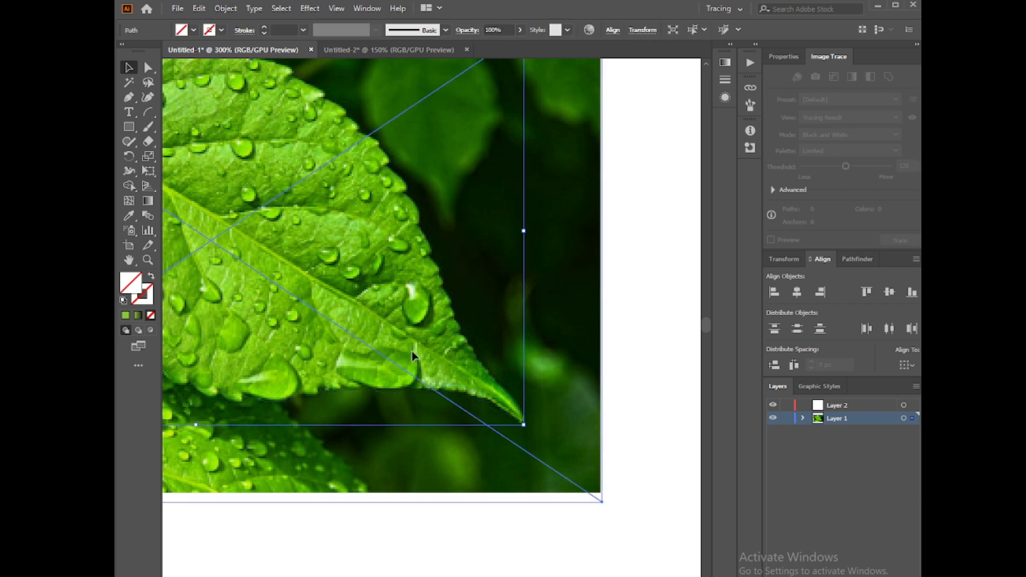
{"action": "left_click_drag", "start_coordinate": [412, 358], "coordinate": [413, 354]}
{"action": "left_click", "coordinate": [417, 392]}
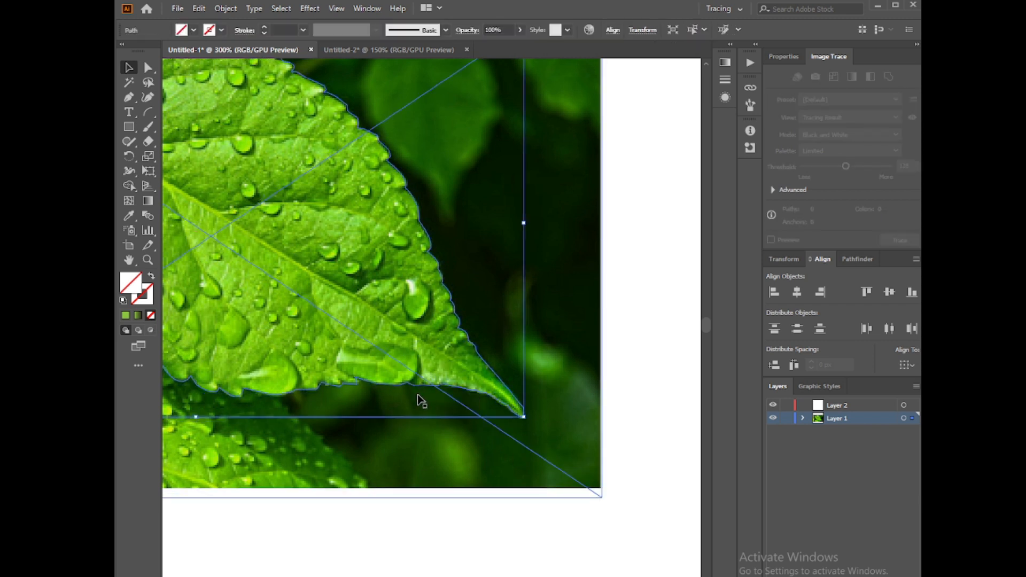
{"action": "left_click", "coordinate": [381, 419], "text": "shift"}
{"action": "left_click_drag", "start_coordinate": [601, 493], "coordinate": [664, 496]}
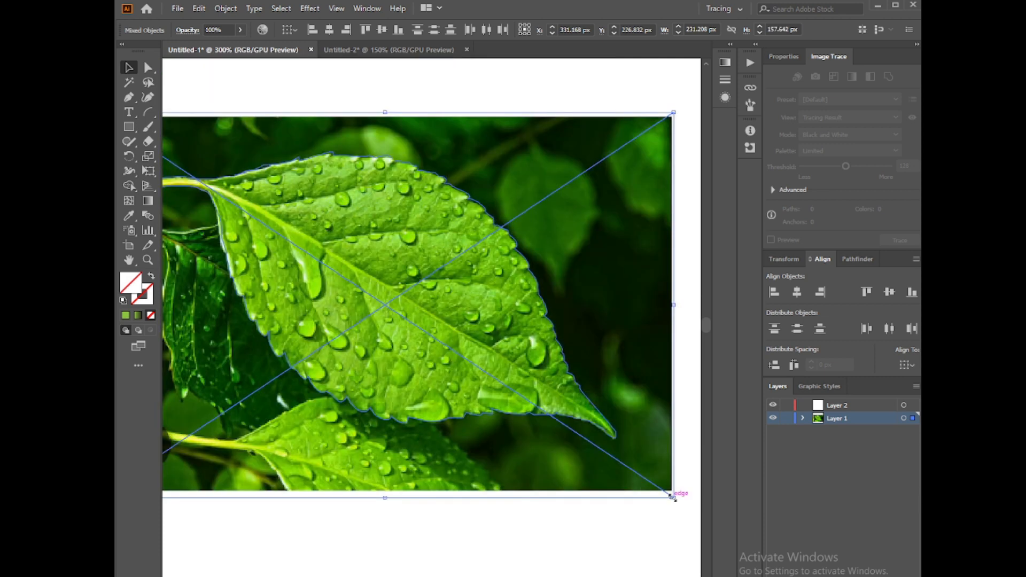
{"action": "left_click", "coordinate": [672, 497], "text": "shift"}
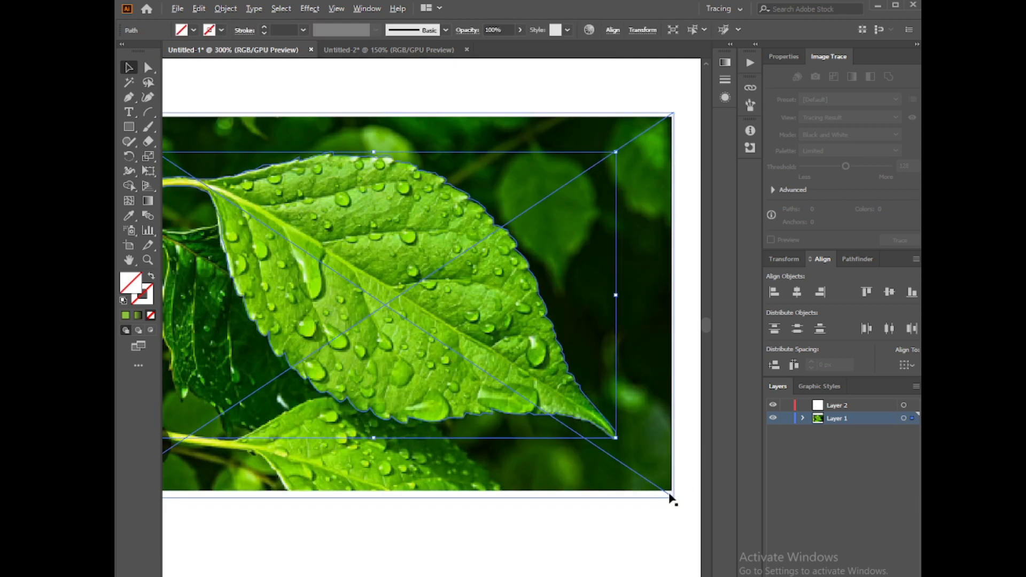
{"action": "left_click", "coordinate": [671, 498], "text": "shift"}
{"action": "left_click_drag", "start_coordinate": [672, 493], "coordinate": [613, 433]}
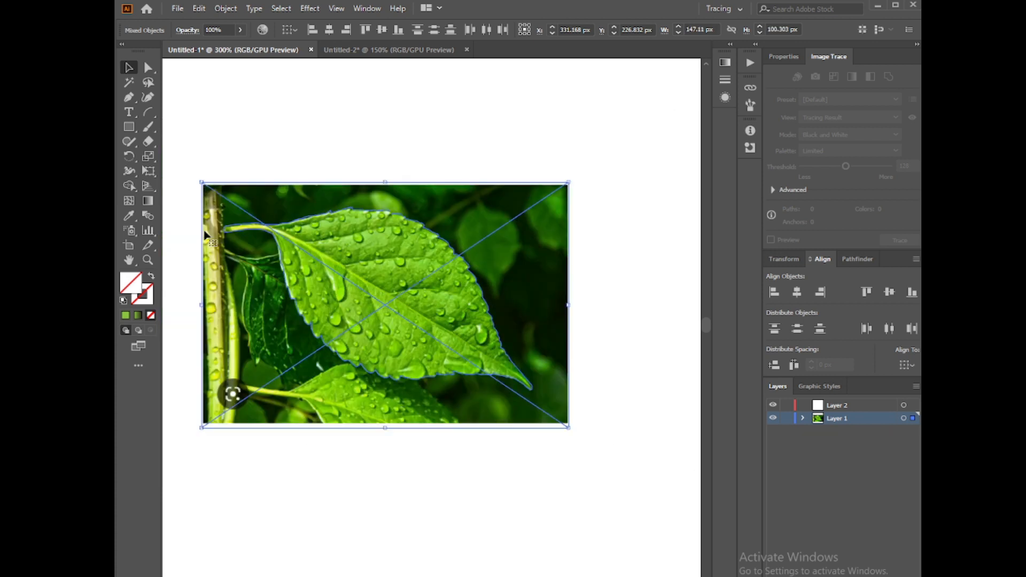
Make a clipping mask from the leaf outline and photo, and rotate the cutout so its tip points up.
{"action": "right_click", "coordinate": [328, 255]}
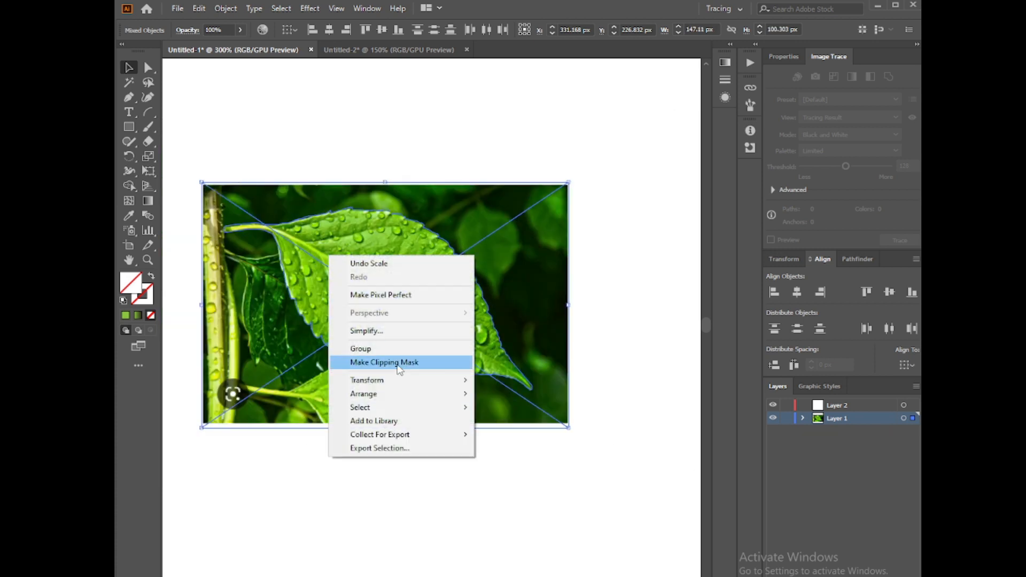
{"action": "left_click", "coordinate": [398, 364]}
{"action": "left_click_drag", "start_coordinate": [529, 398], "coordinate": [423, 118]}
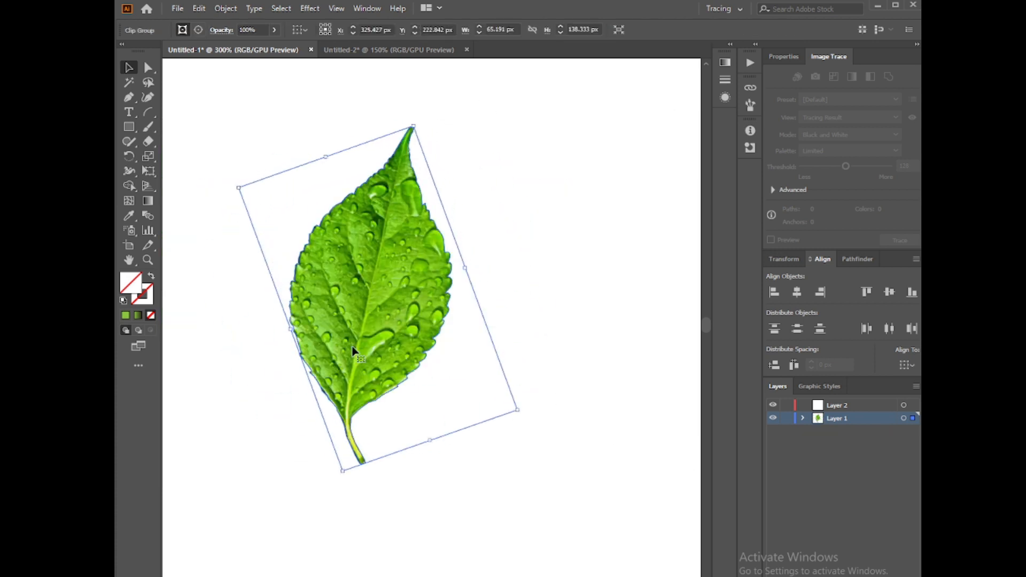
Place the scaled-down leaf cutout below the lettering in Untitled-2, tip tilted to the upper left, about 84 by 116 px.
{"action": "left_click_drag", "start_coordinate": [521, 412], "coordinate": [378, 299]}
{"action": "left_click", "coordinate": [372, 49]}
{"action": "left_click_drag", "start_coordinate": [372, 52], "coordinate": [463, 400]}
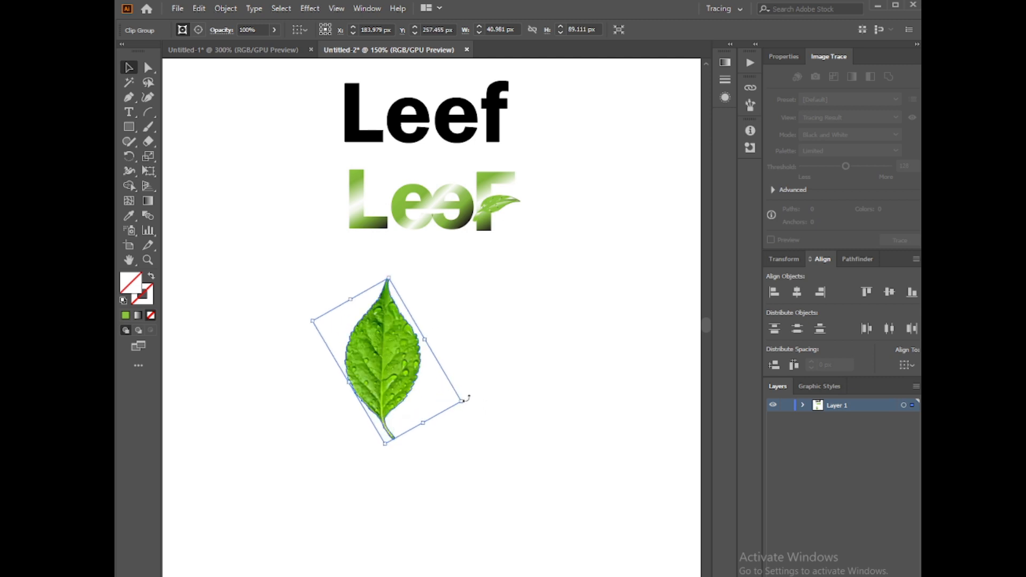
{"action": "left_click_drag", "start_coordinate": [391, 273], "coordinate": [279, 287]}
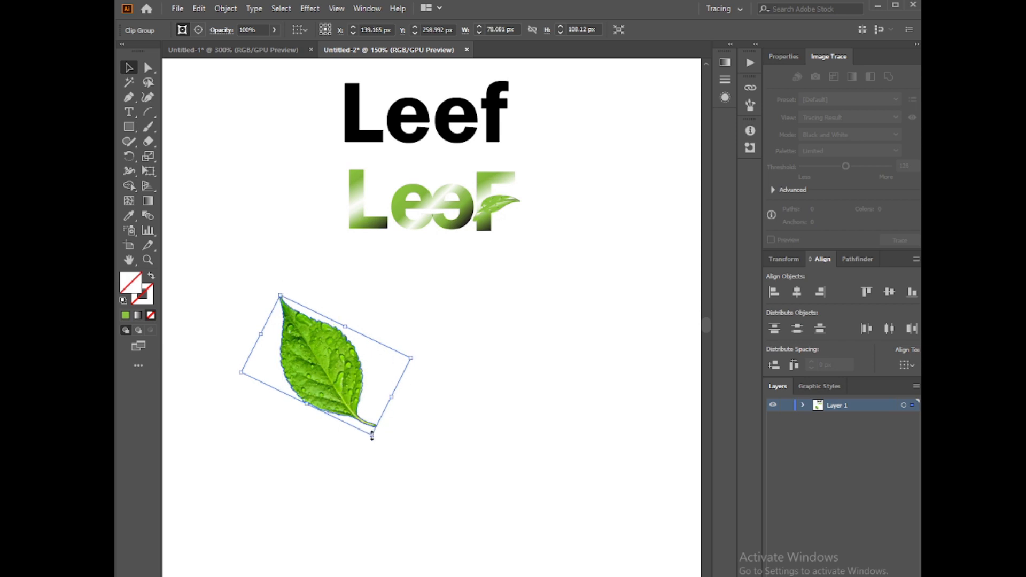
{"action": "mouse_move", "coordinate": [411, 358]}
{"action": "left_mouse_down"}
{"action": "mouse_move", "coordinate": [444, 371]}
{"action": "mouse_move", "coordinate": [419, 361]}
{"action": "left_mouse_up"}
Rotate a copy of the leaf clockwise about a pivot just below its stem end and repeat it nine times into a fan.
{"action": "left_click", "coordinate": [131, 158]}
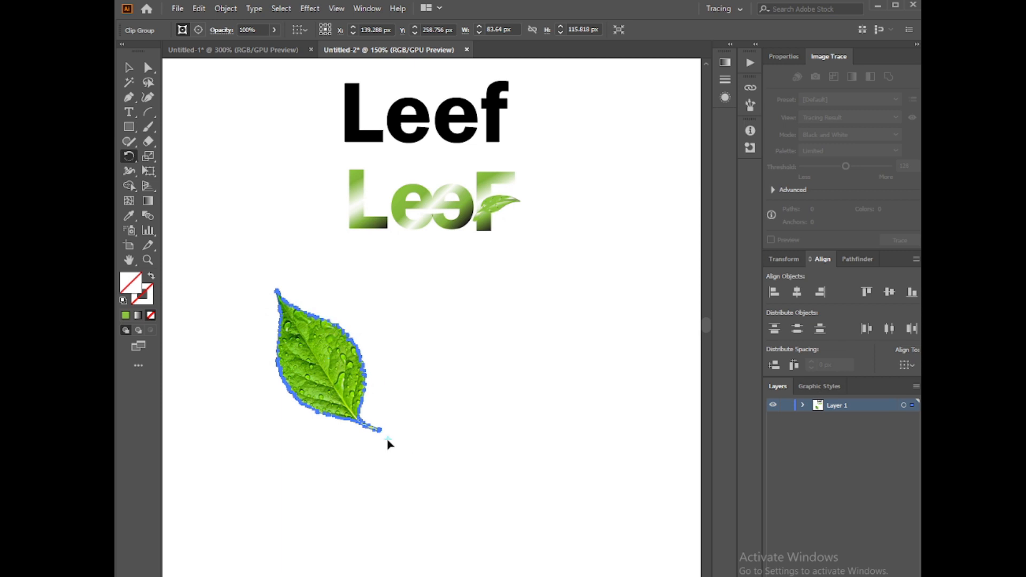
{"action": "mouse_move", "coordinate": [317, 320]}
{"action": "left_mouse_down"}
{"action": "mouse_move", "coordinate": [342, 320]}
{"action": "mouse_move", "coordinate": [313, 318]}
{"action": "left_mouse_up"}
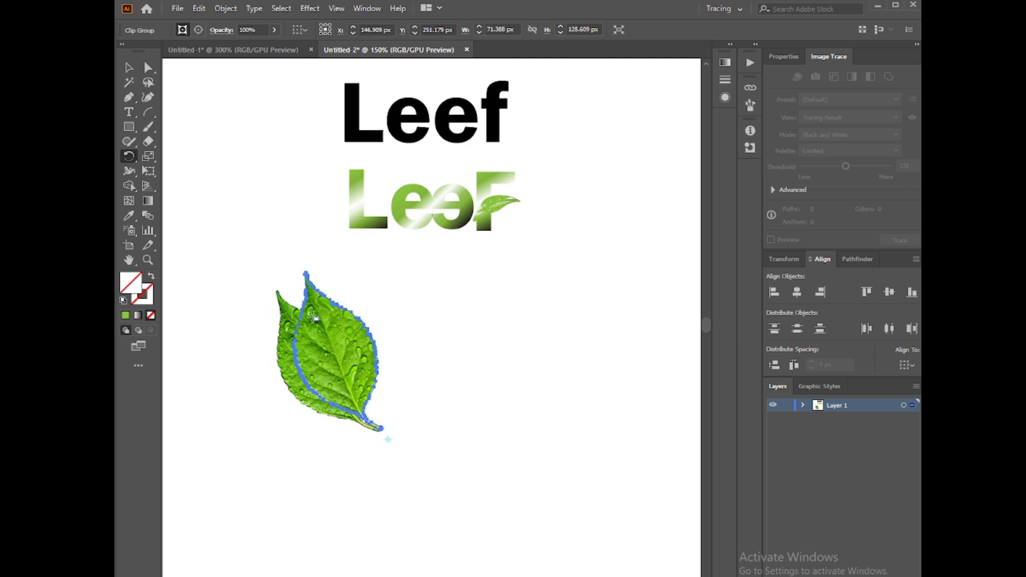
{"action": "key", "text": "ctrl+d"}
{"action": "key", "text": "ctrl+d"}
{"action": "key", "text": "ctrl+d"}
{"action": "key", "text": "ctrl+d"}
{"action": "key", "text": "ctrl+d"}
{"action": "key", "text": "ctrl+d"}
{"action": "key", "text": "ctrl+d"}
{"action": "key", "text": "ctrl+d"}
{"action": "key", "text": "ctrl+d"}
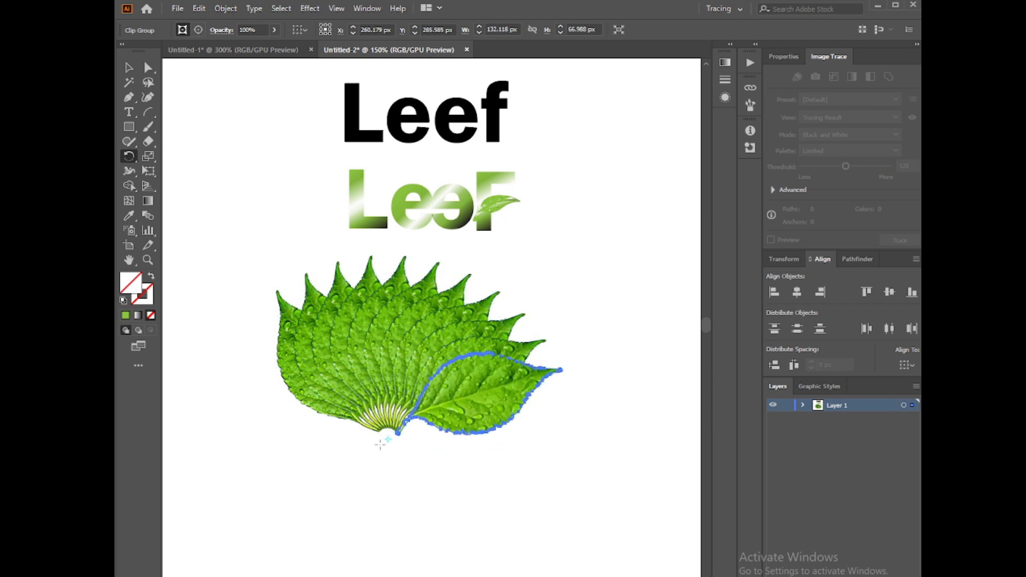
Select the whole leaf fan, enlarge it and position it just below the green lettering.
{"action": "left_click", "coordinate": [129, 68]}
{"action": "key", "text": "ctrl+a"}
{"action": "left_click_drag", "start_coordinate": [428, 401], "coordinate": [469, 399]}
{"action": "left_click_drag", "start_coordinate": [316, 257], "coordinate": [275, 231]}
{"action": "left_click_drag", "start_coordinate": [437, 382], "coordinate": [421, 392]}
{"action": "left_click", "coordinate": [391, 552]}
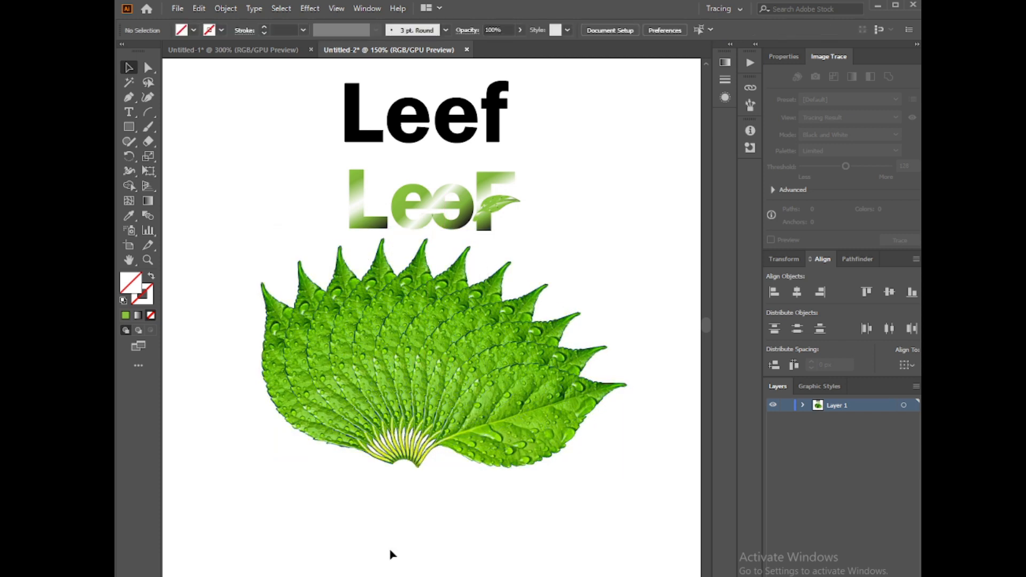
Pull the lowest leaf out of the fan, shrink it and place it nearly horizontal beneath the fan.
{"action": "left_click_drag", "start_coordinate": [533, 463], "coordinate": [538, 528]}
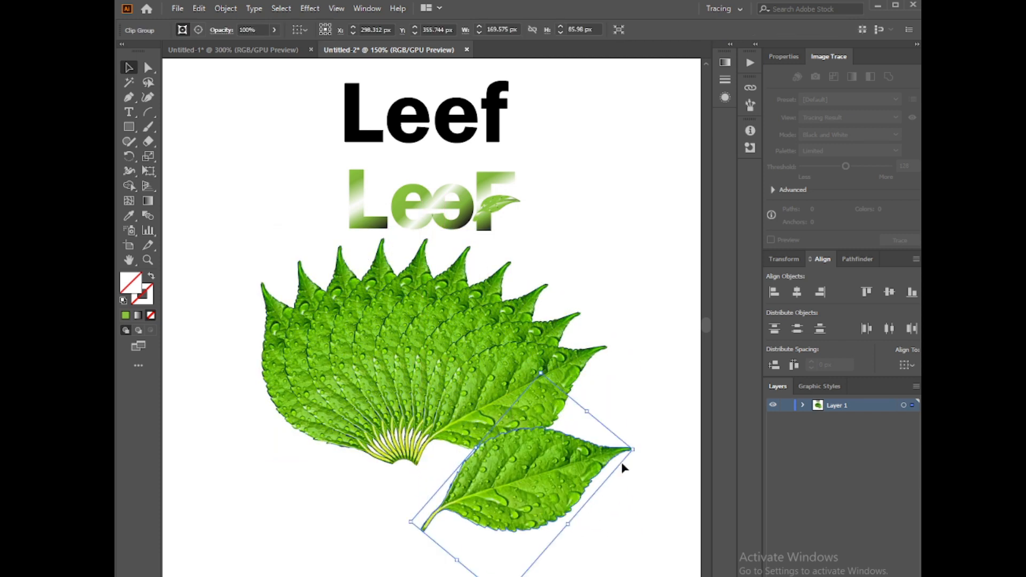
{"action": "left_click_drag", "start_coordinate": [439, 511], "coordinate": [461, 503]}
{"action": "left_click_drag", "start_coordinate": [587, 476], "coordinate": [578, 501]}
{"action": "left_click_drag", "start_coordinate": [530, 493], "coordinate": [488, 517]}
{"action": "left_click", "coordinate": [190, 400]}
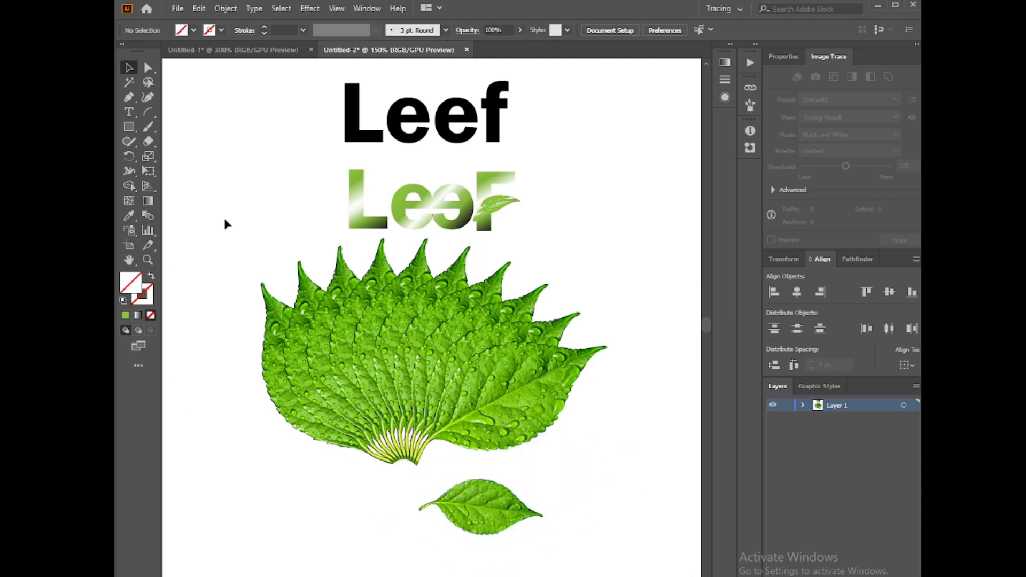
Delete the black Leef text and move the green lettering, leaf fan and single leaf up together.
{"action": "left_click", "coordinate": [506, 124]}
{"action": "key", "text": "Delete"}
{"action": "left_click_drag", "start_coordinate": [257, 131], "coordinate": [595, 534]}
{"action": "left_click_drag", "start_coordinate": [480, 420], "coordinate": [484, 358]}
{"action": "left_click", "coordinate": [225, 453]}
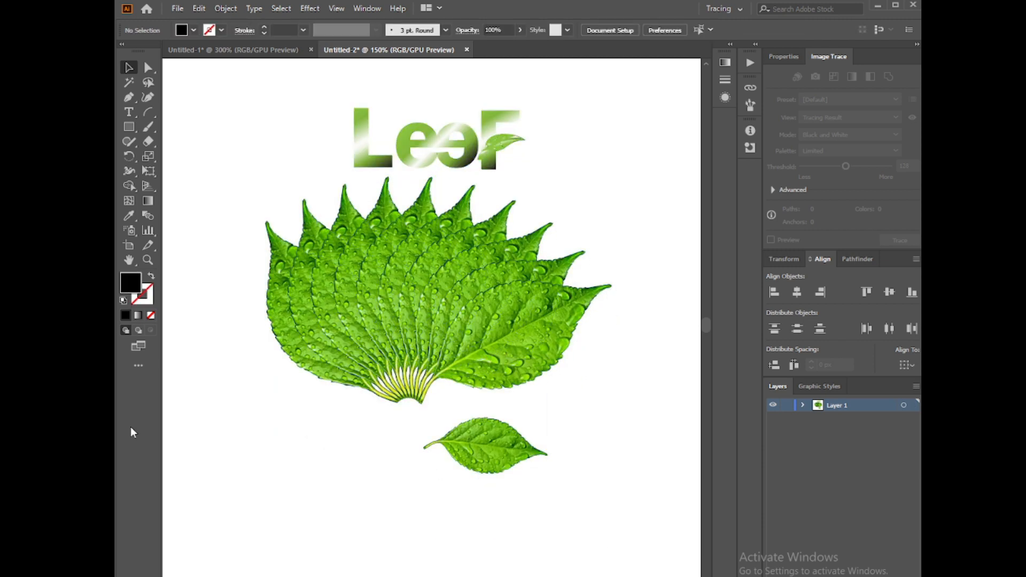